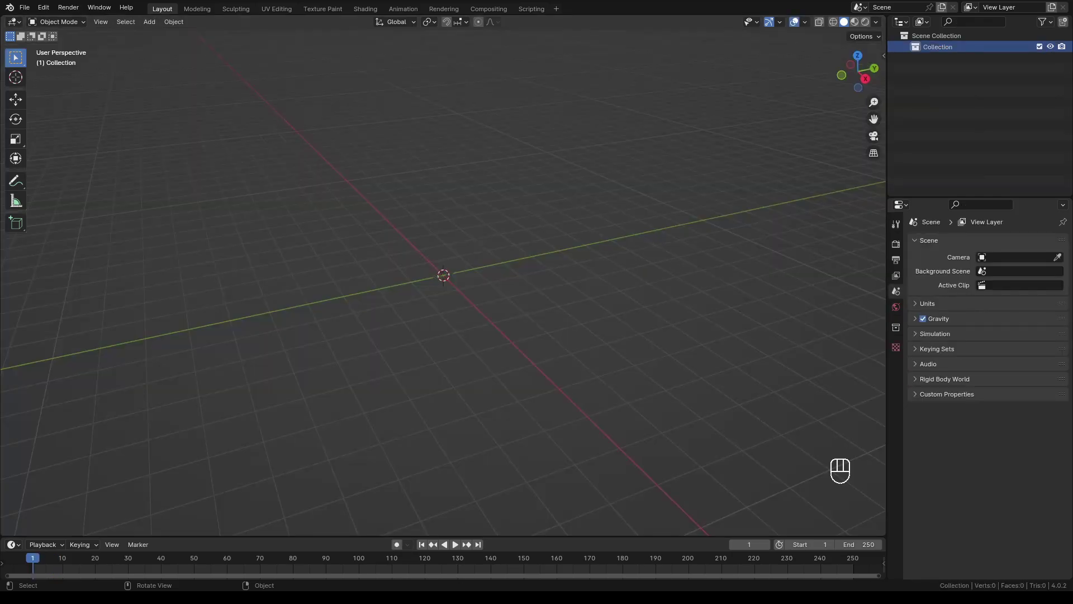
# - Create a new blank carve object named 'Table'
pyautogui.press('k')
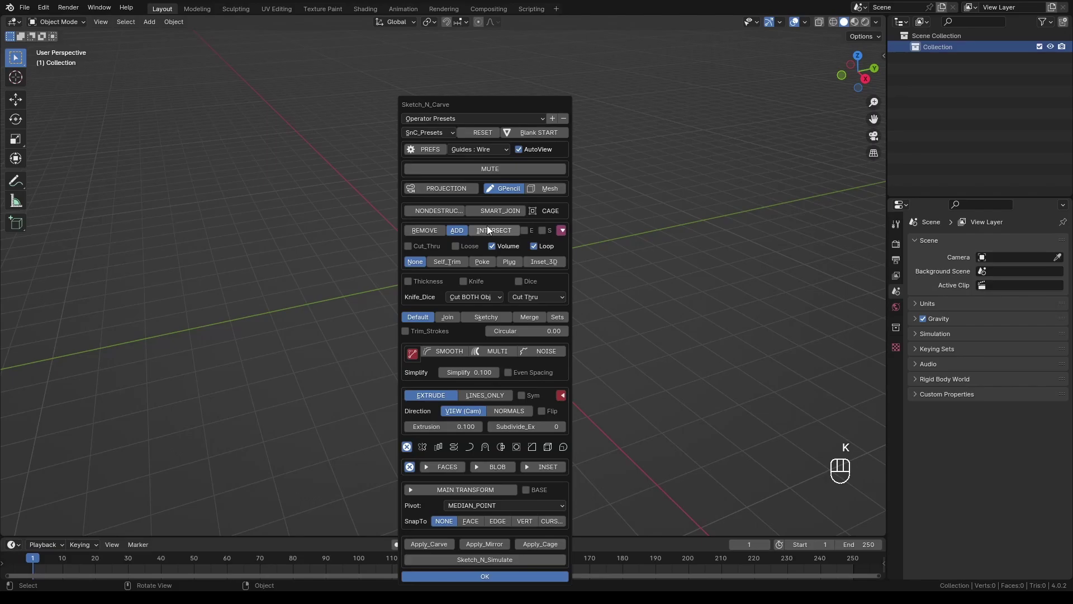
pyautogui.click(539, 130)
pyautogui.click(570, 150)
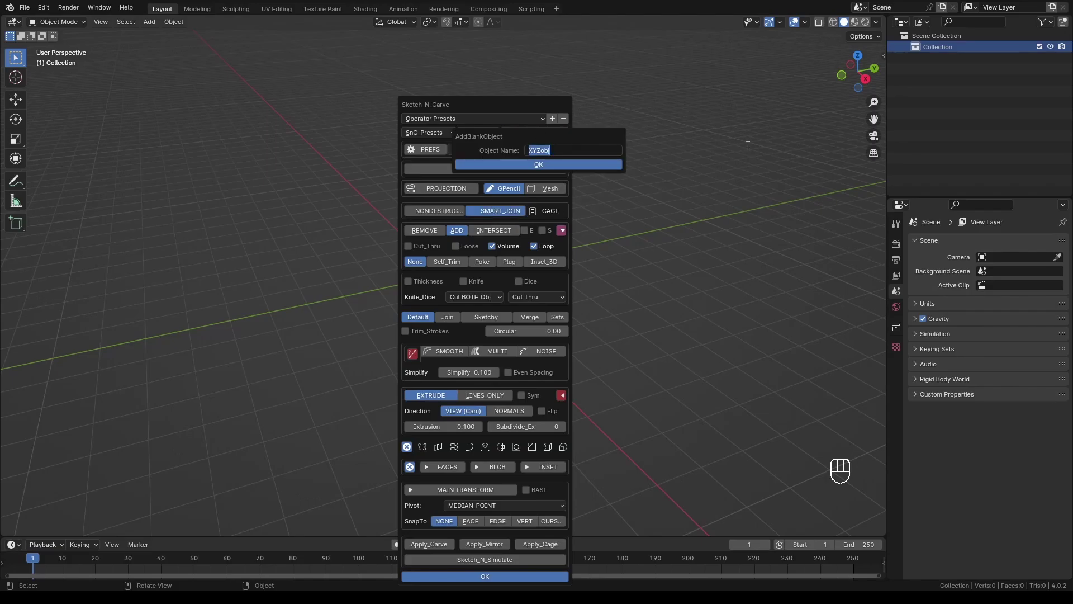
pyautogui.write('Tabl')
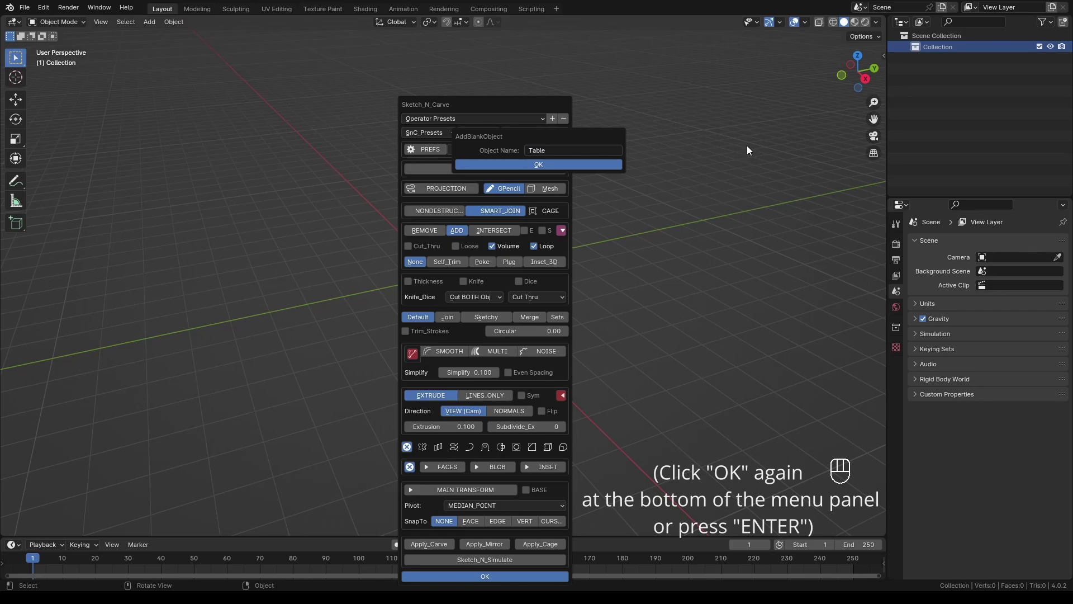
pyautogui.write('e')
pyautogui.press('Return')
pyautogui.press('Return')
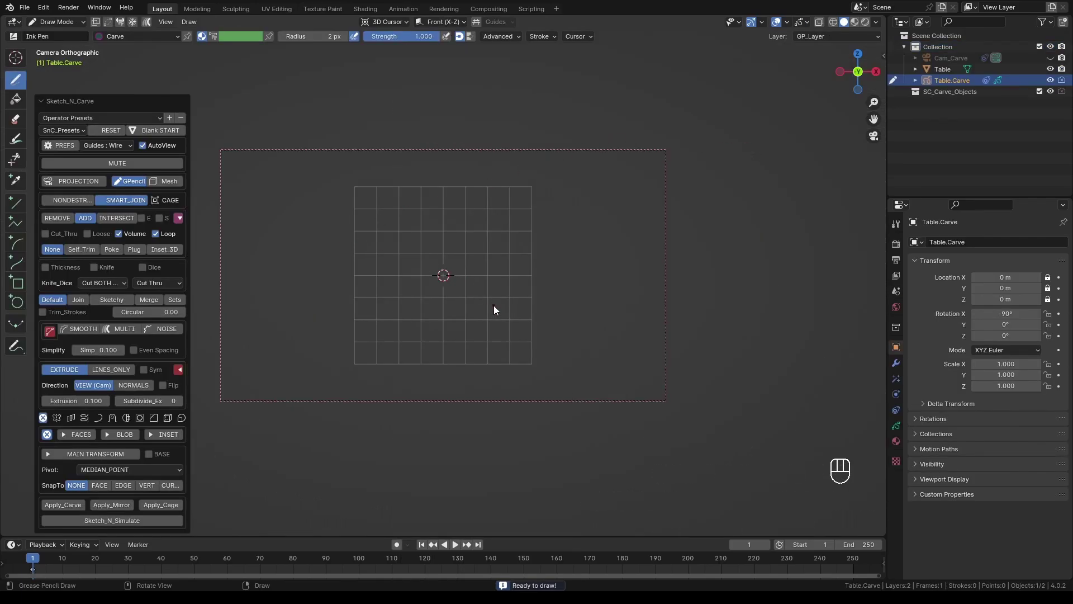
# - Look straight down at the drawing plane with the carving options reopened
pyautogui.keyDown('alt'); pyautogui.moveTo(494, 306); pyautogui.dragTo(504, 219, button='right'); pyautogui.keyUp('alt')
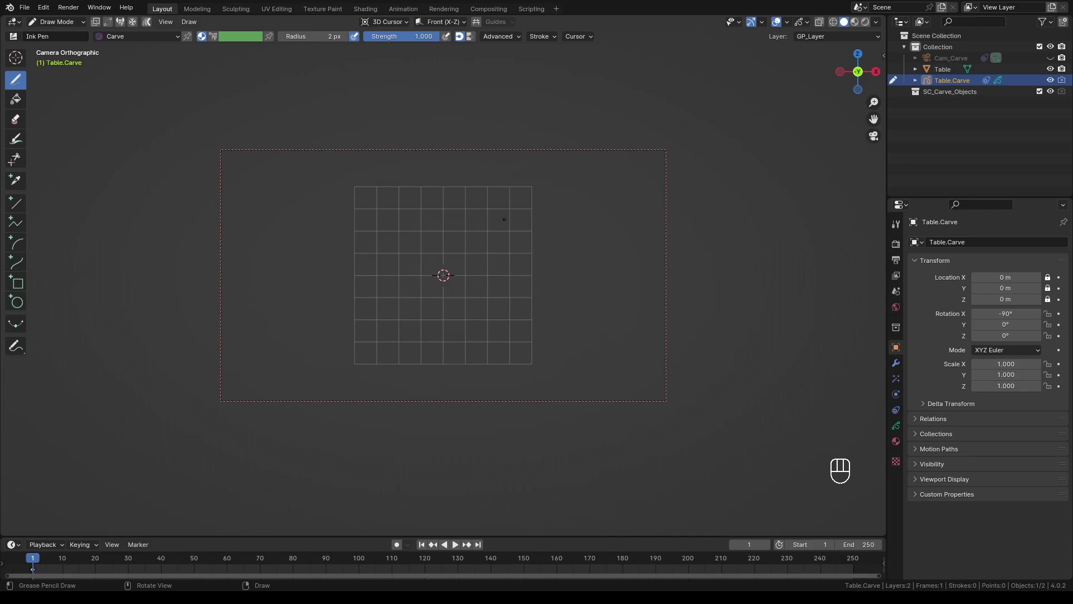
pyautogui.scroll(2, 490, 288)
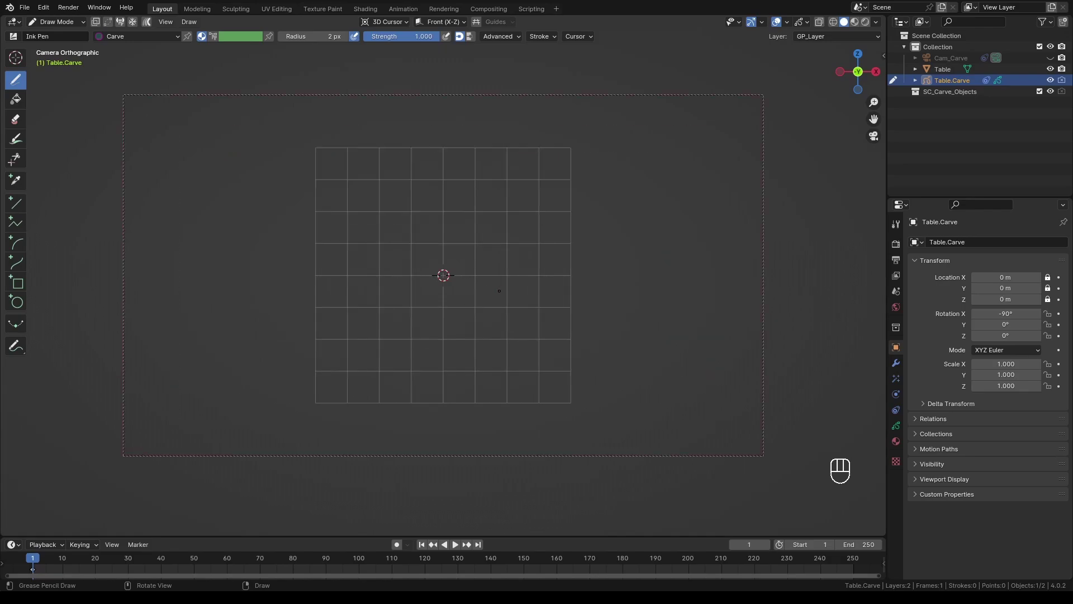
pyautogui.press('alt+KP_7')
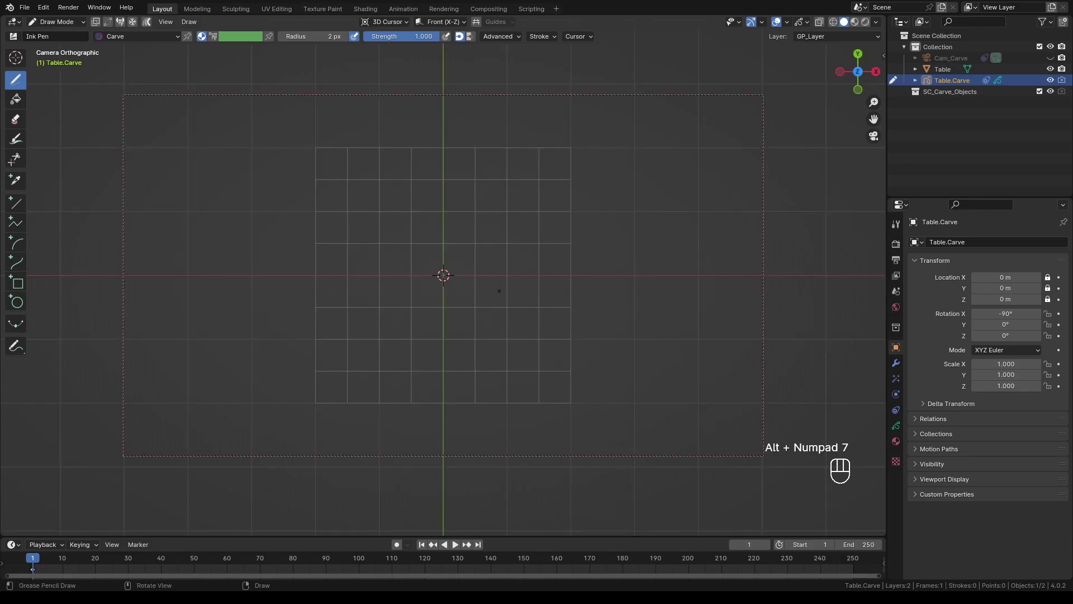
pyautogui.press('k')
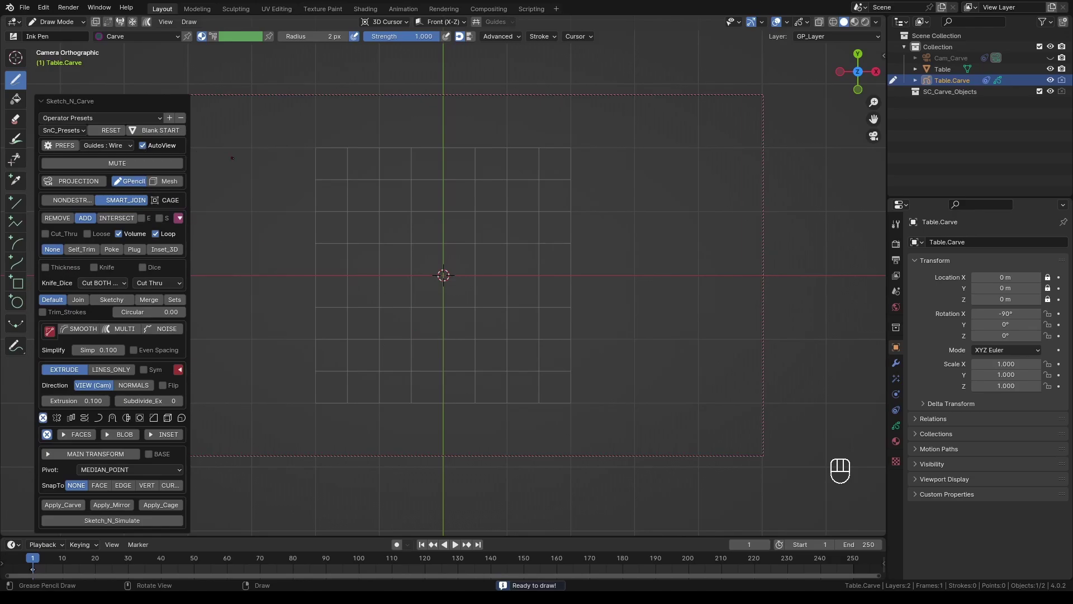
# - Draw the tabletop rectangle and carve it into a block snapped to the 3D cursor
pyautogui.click(16, 284)
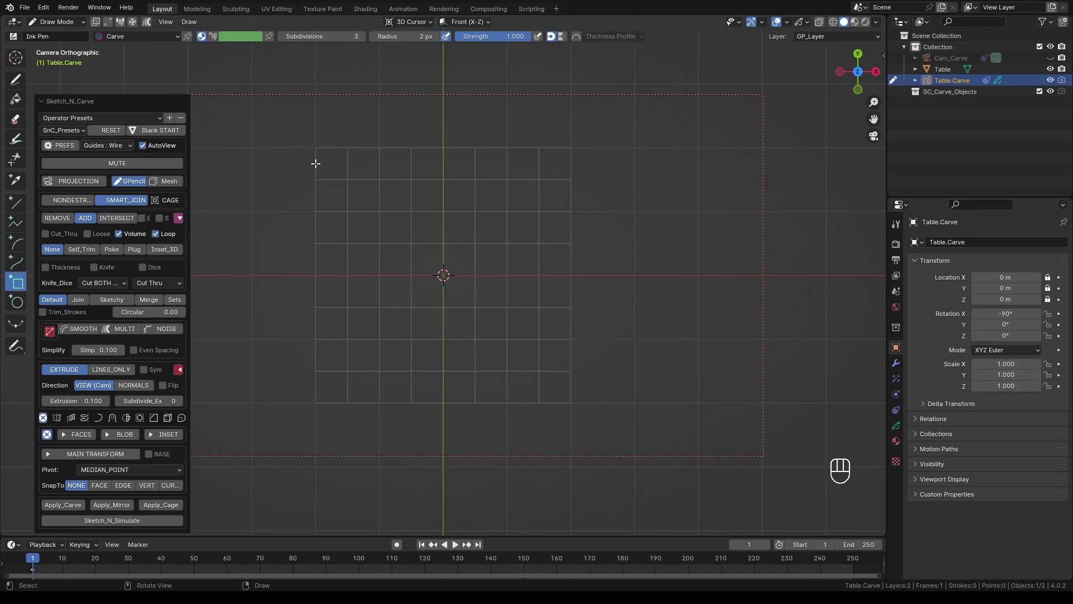
pyautogui.moveTo(309, 164); pyautogui.dragTo(716, 398)
pyautogui.press('Return')
pyautogui.press('k')
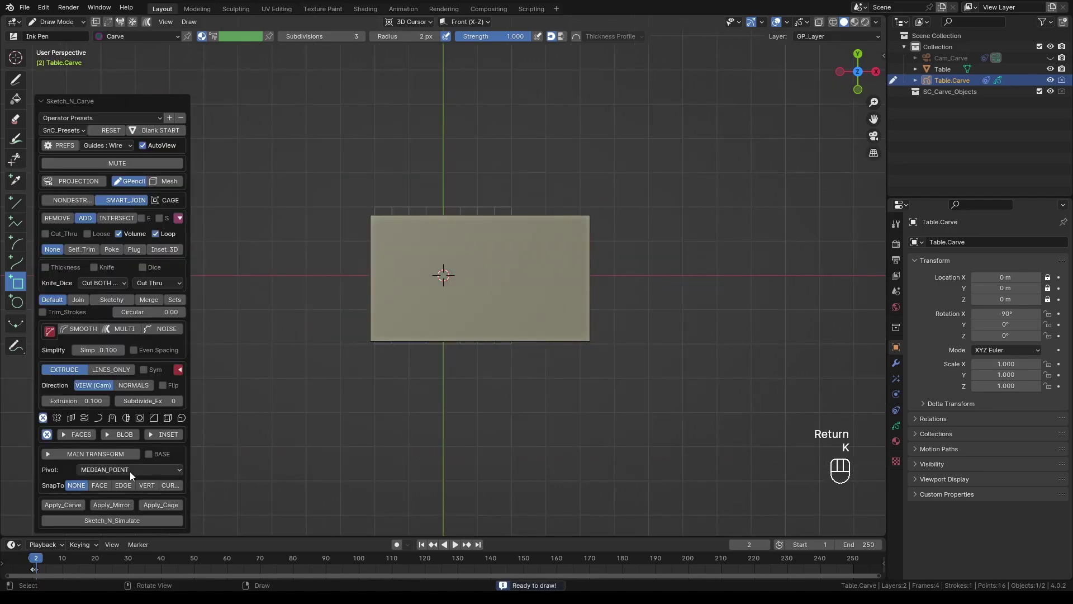
pyautogui.click(170, 485)
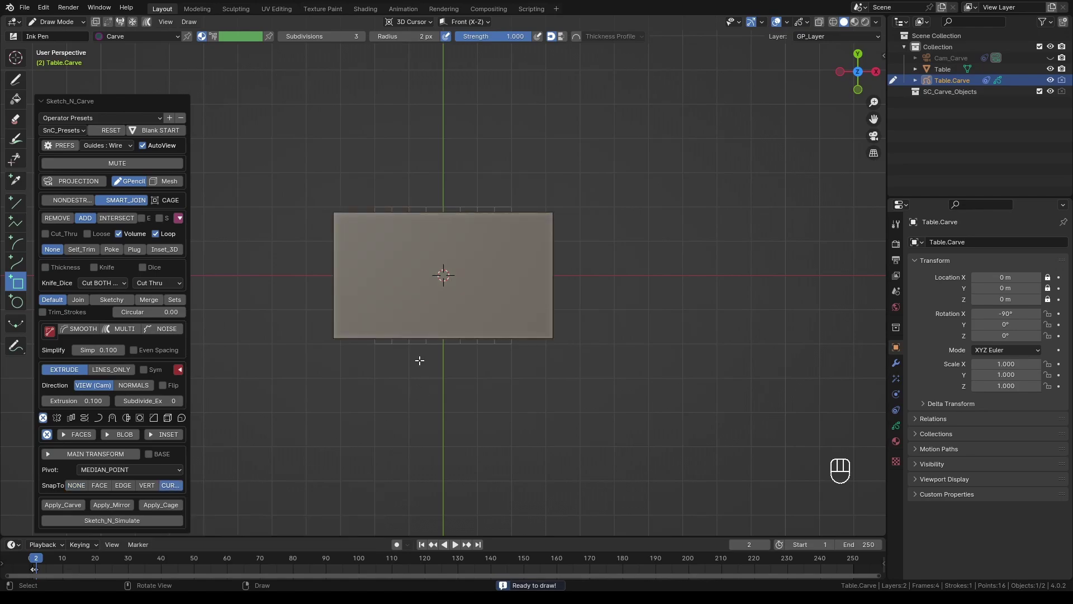
pyautogui.scroll(3, 420, 360)
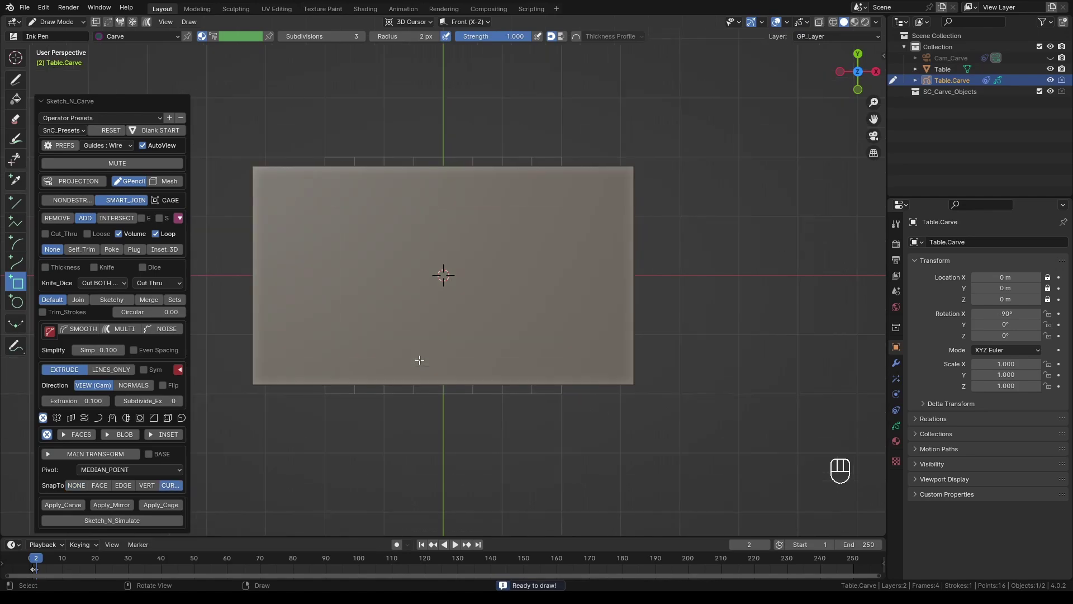
# - Round the slab's corners with a 2D bevel of width 0.460 and 6 segments
pyautogui.click(154, 417)
pyautogui.click(166, 399)
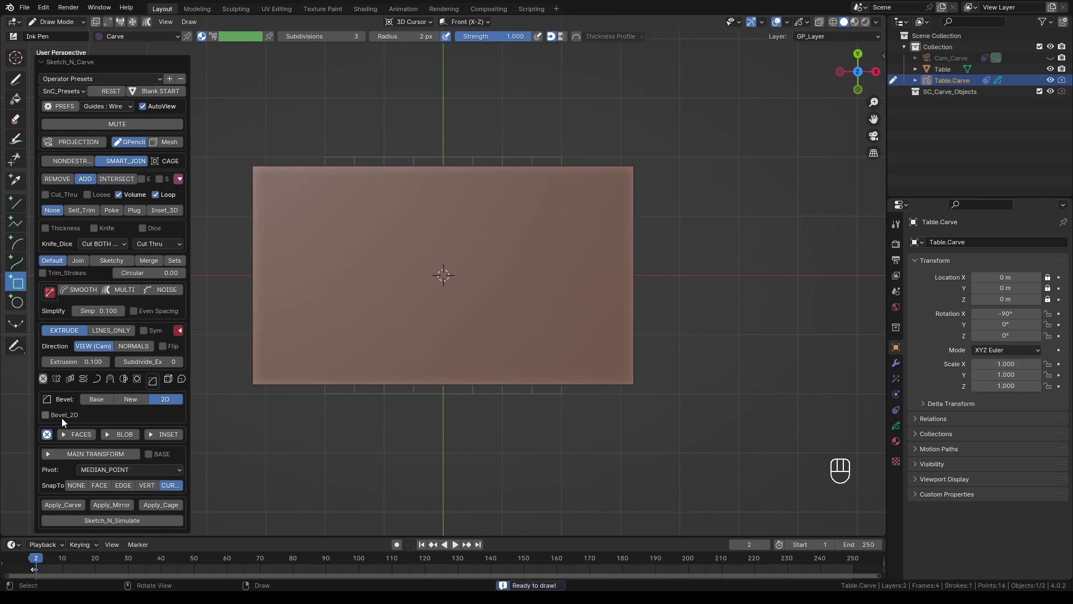
pyautogui.click(46, 414)
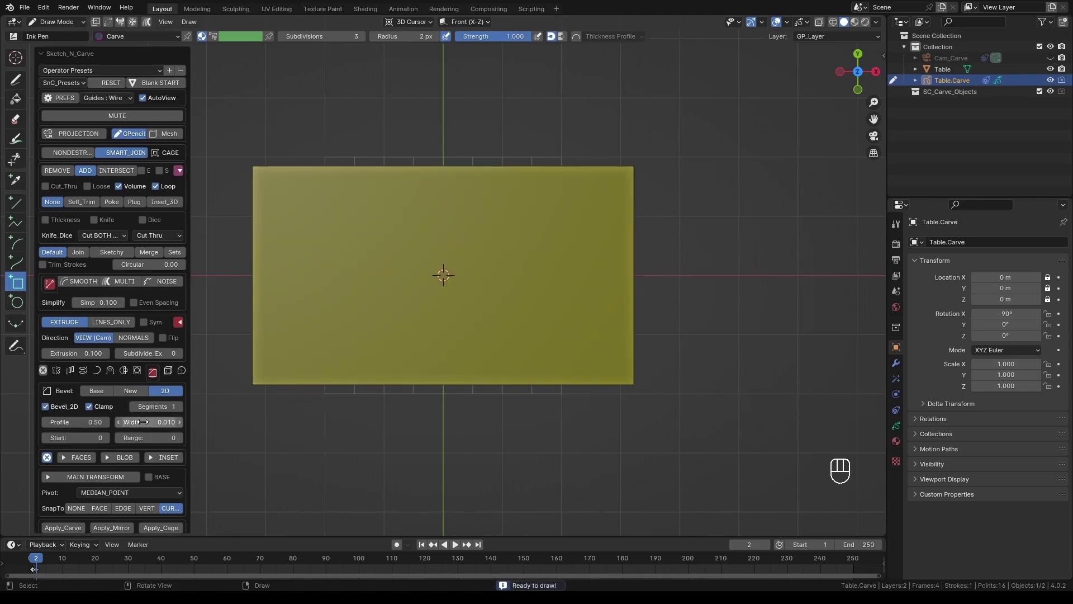
pyautogui.moveTo(143, 422); pyautogui.dragTo(403, 423)
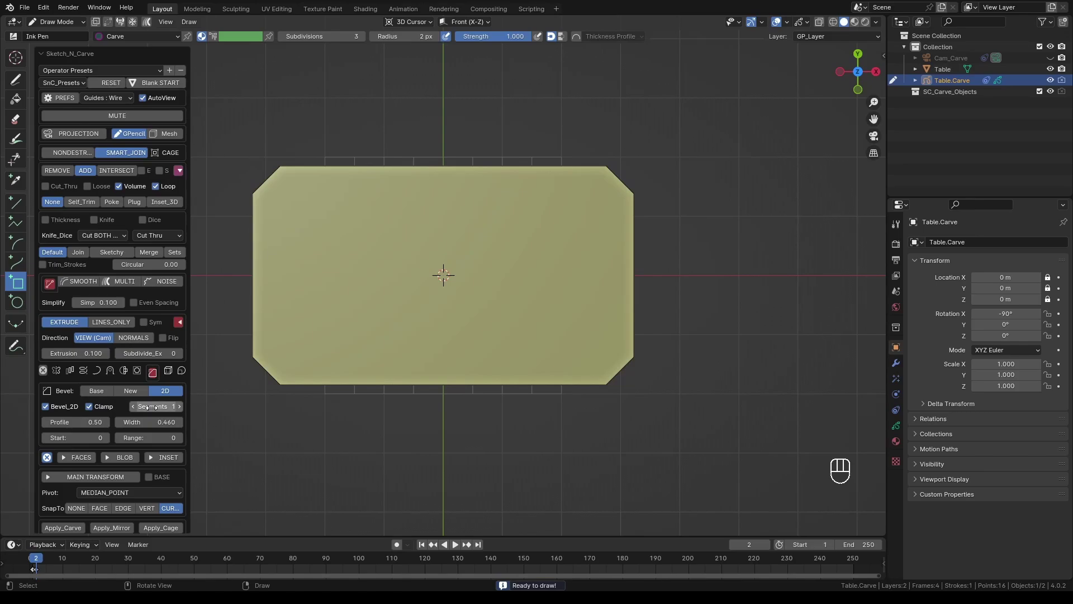
pyautogui.moveTo(151, 407); pyautogui.dragTo(204, 408)
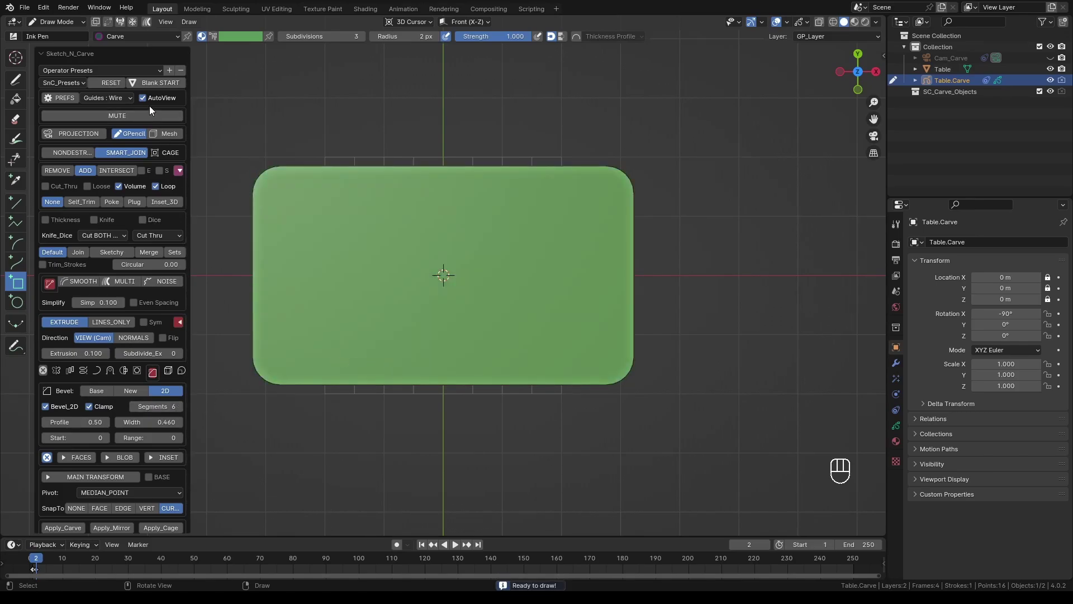
pyautogui.moveTo(425, 303); pyautogui.dragTo(537, 241, button='middle')
pyautogui.keyDown('shift'); pyautogui.moveTo(611, 244); pyautogui.dragTo(568, 247, button='middle'); pyautogui.keyUp('shift')
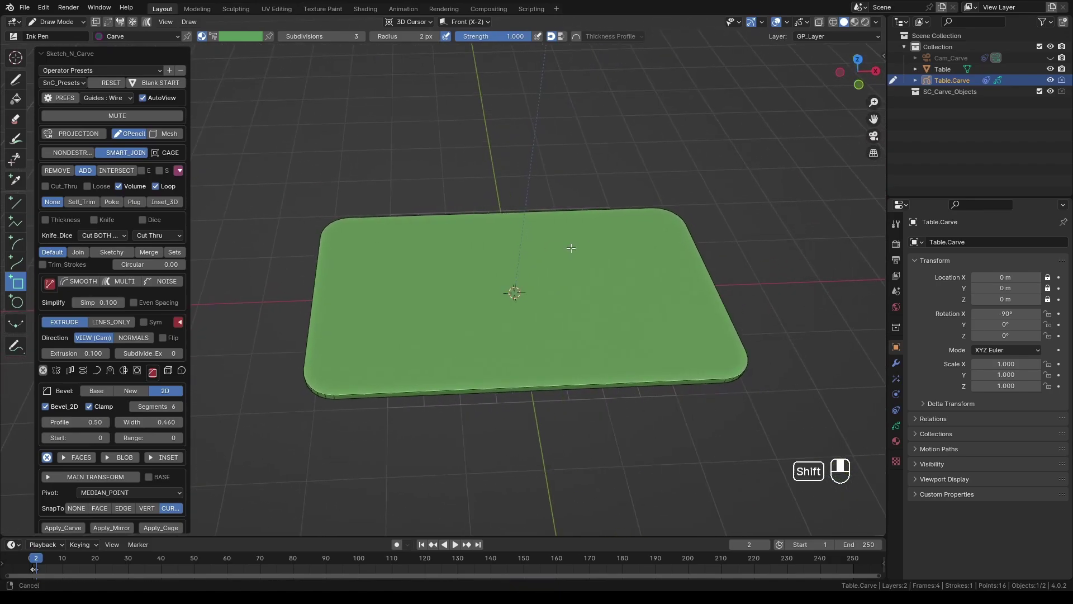
pyautogui.moveTo(508, 272); pyautogui.dragTo(539, 246, button='middle')
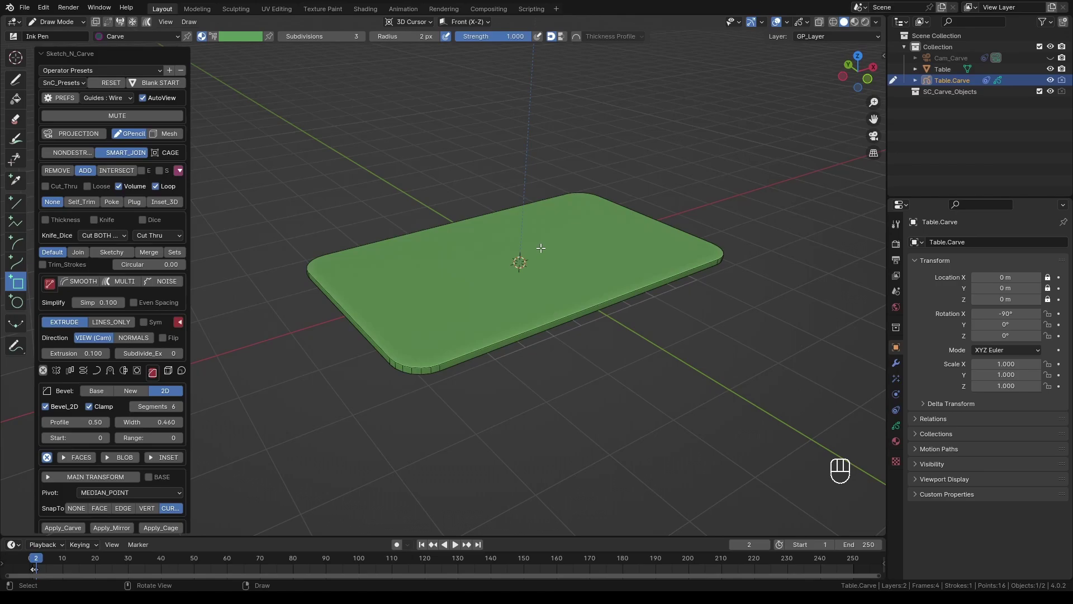
pyautogui.scroll(2, 446, 284)
# - Switch the bevel to New mode, then turn that bevel off
pyautogui.scroll(-1, 372, 327)
pyautogui.moveTo(374, 327); pyautogui.dragTo(372, 312, button='middle')
pyautogui.scroll(1, 371, 311)
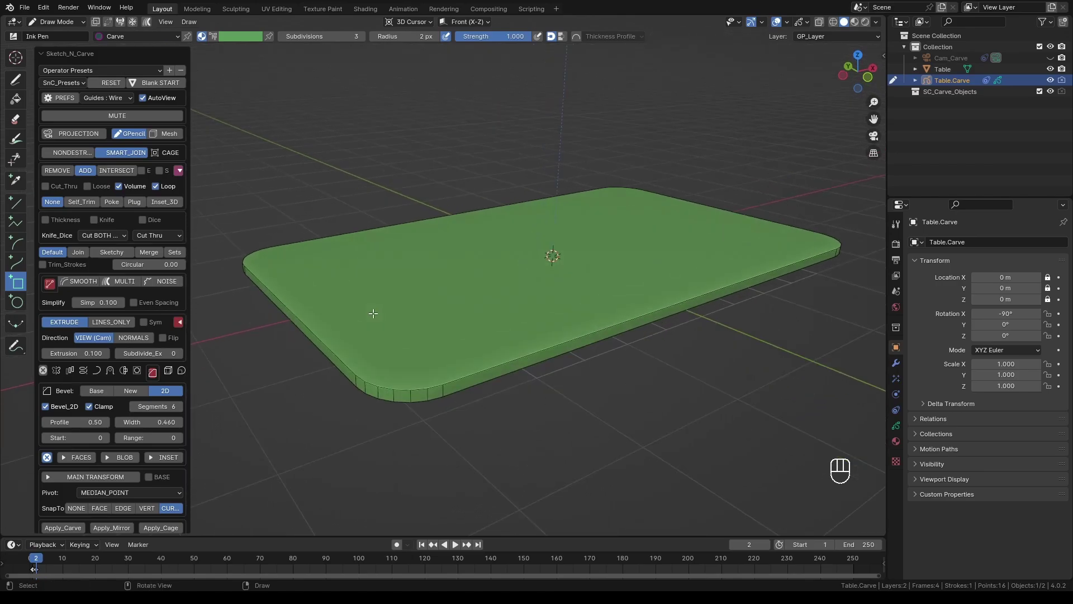
pyautogui.click(127, 392)
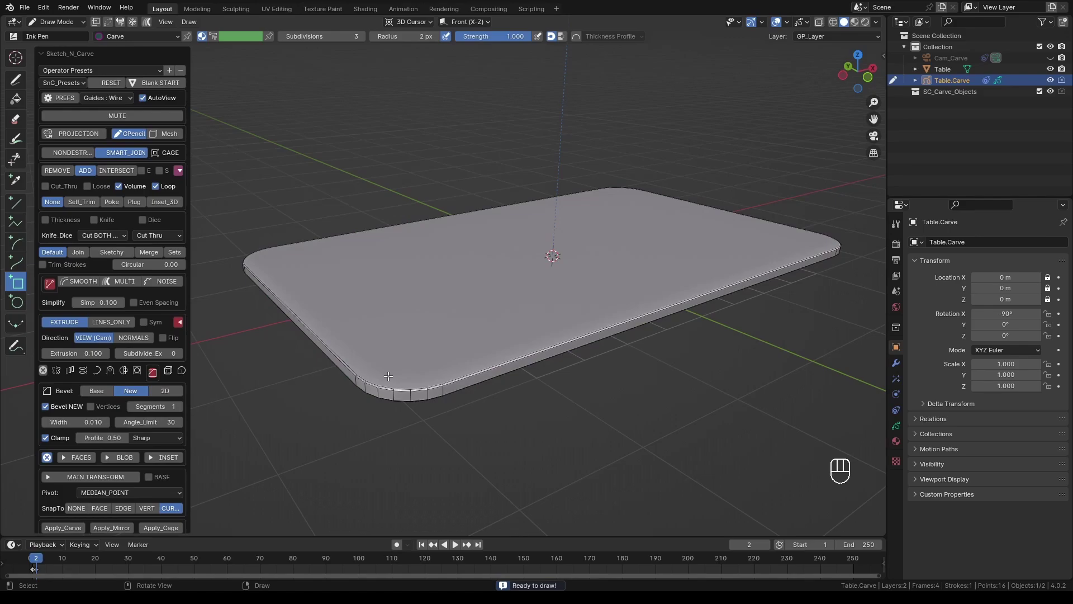
pyautogui.scroll(1, 389, 375)
pyautogui.moveTo(389, 375)
pyautogui.mouseDown(button='middle')
pyautogui.moveTo(389, 360)
pyautogui.moveTo(392, 373)
pyautogui.mouseUp(button='middle')
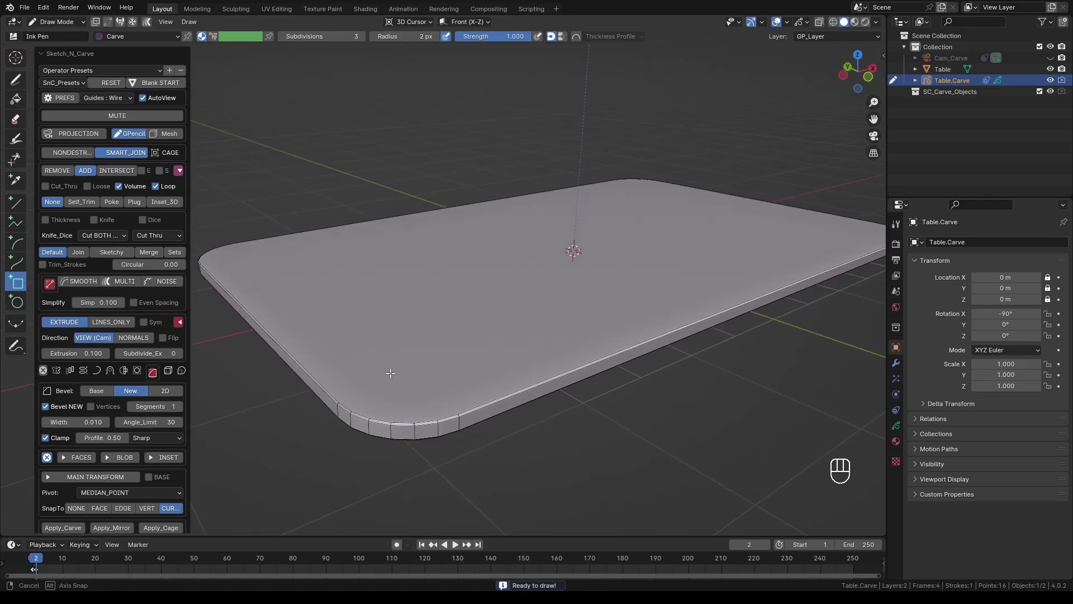
pyautogui.scroll(-2, 474, 358)
pyautogui.moveTo(513, 345); pyautogui.dragTo(510, 355, button='middle')
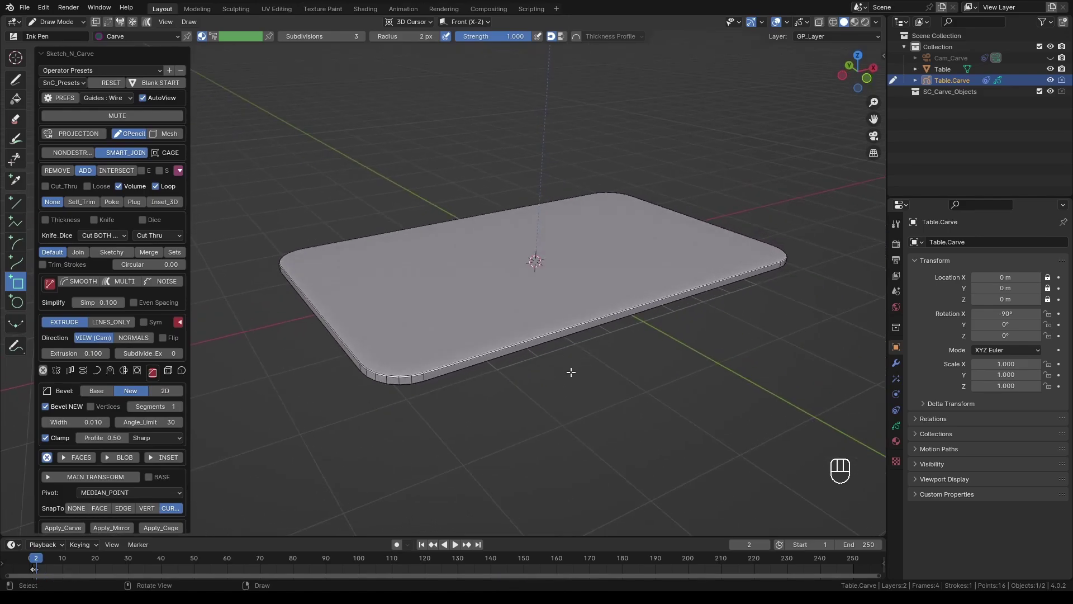
pyautogui.press('k')
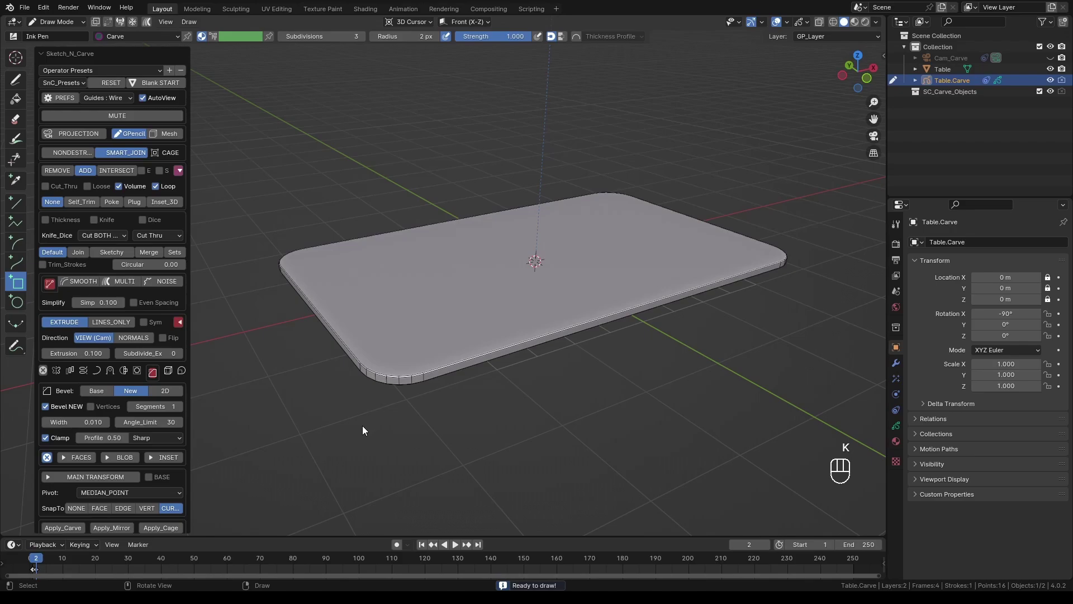
pyautogui.click(46, 407)
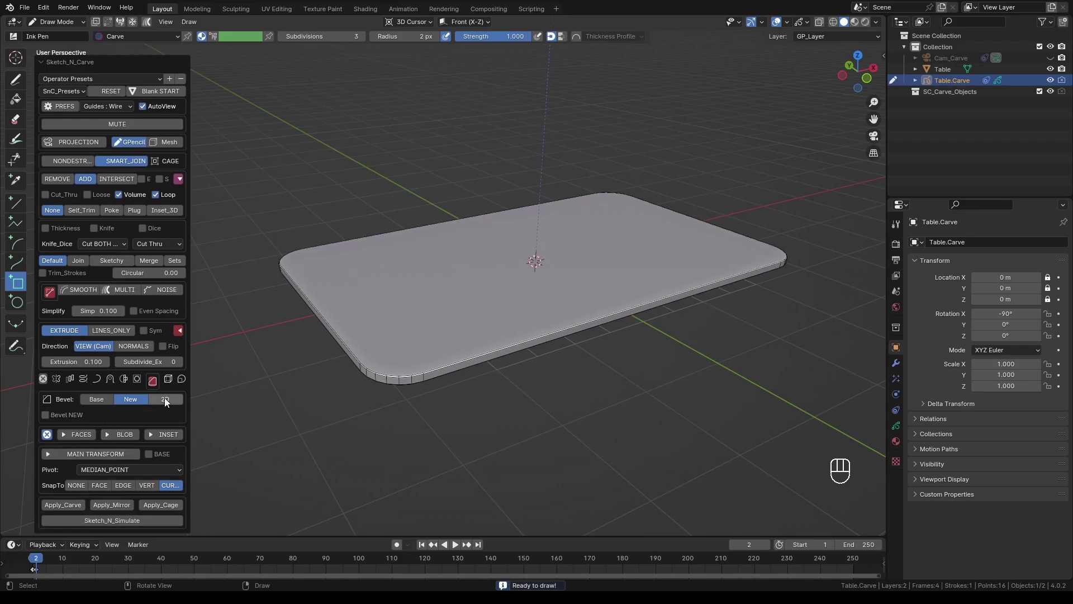
# - Reset the carve settings, enable smart join, and dismiss the carving options
pyautogui.click(110, 91)
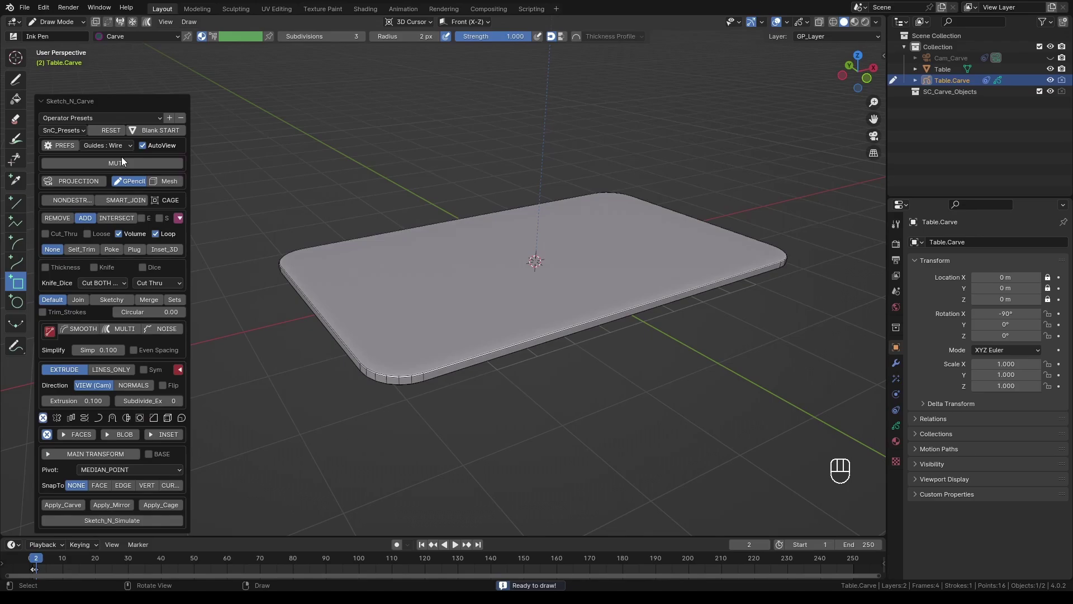
pyautogui.click(123, 198)
pyautogui.moveTo(492, 268); pyautogui.dragTo(491, 263, button='middle')
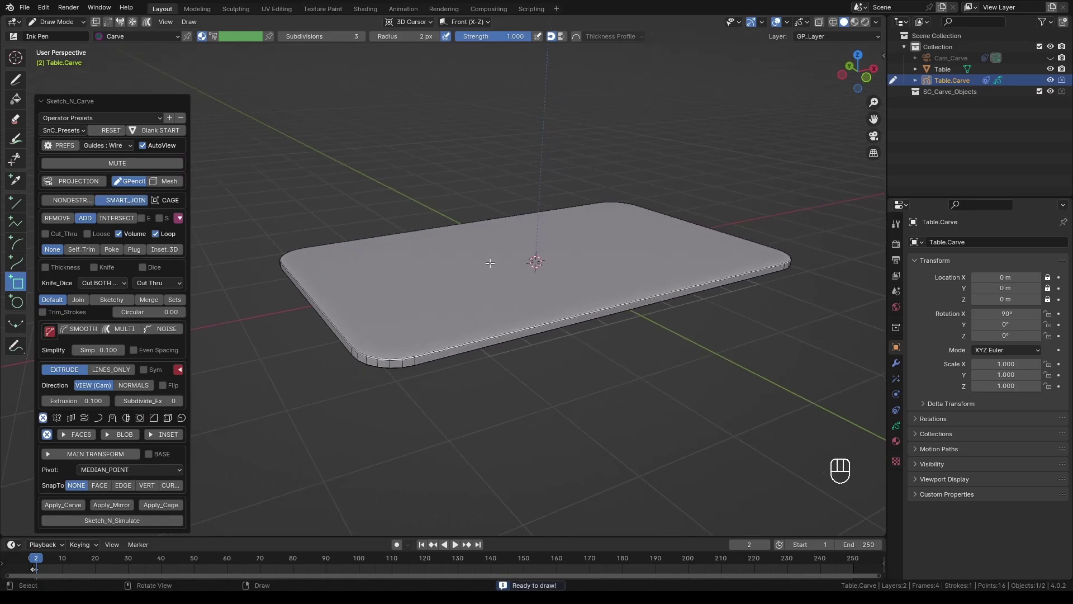
pyautogui.hotkey('ctrl', 'alt')
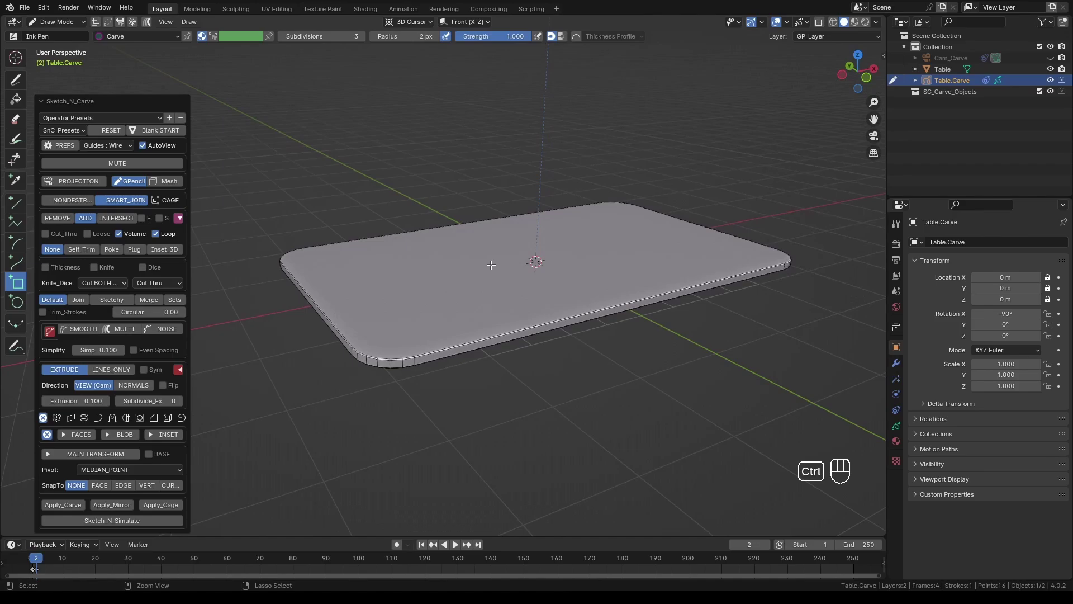
pyautogui.press('ctrl+alt+KP_7')
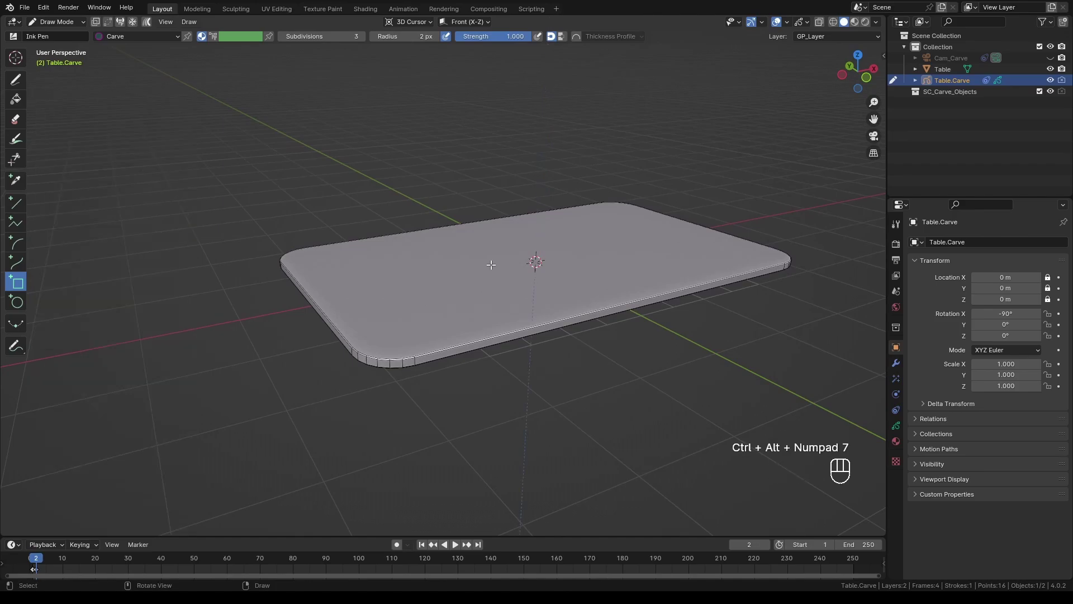
# - Carve a small square block at the tabletop's upper-left corner from camera view
pyautogui.press('KP_0')
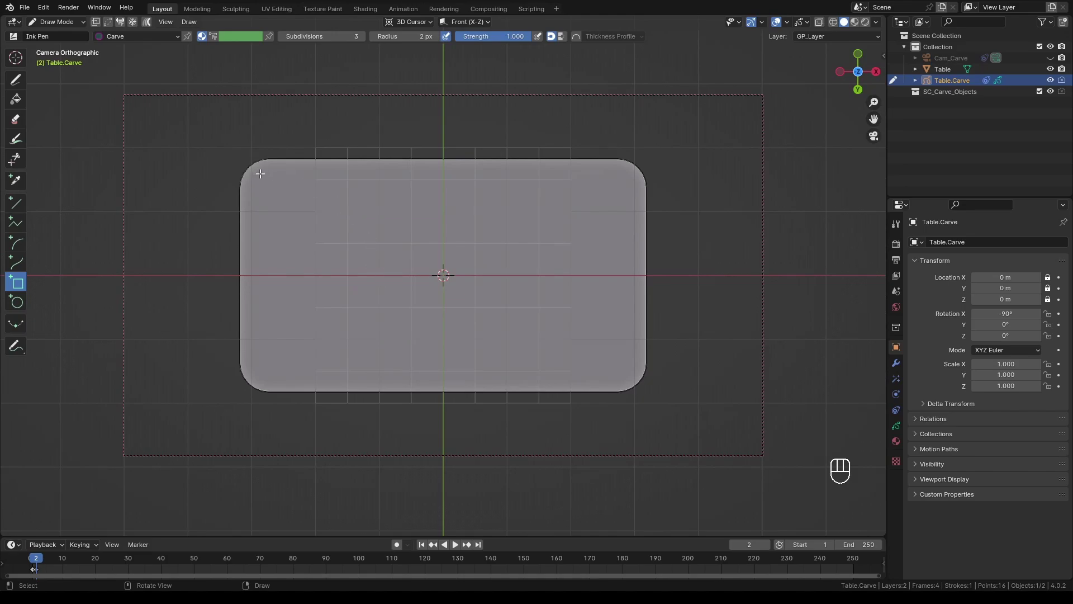
pyautogui.moveTo(260, 178); pyautogui.dragTo(279, 193)
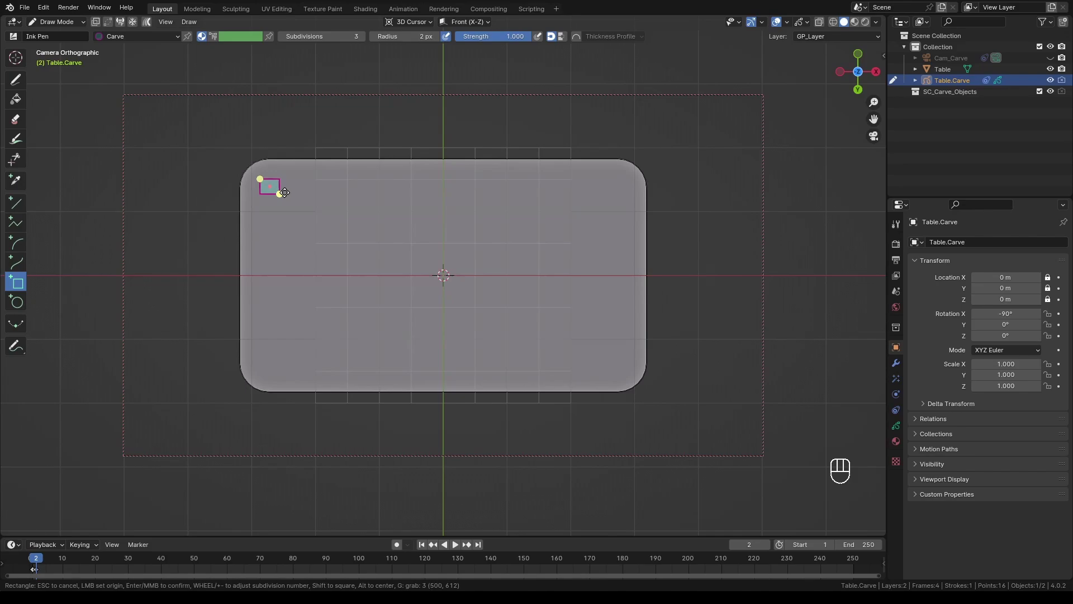
pyautogui.press('Escape')
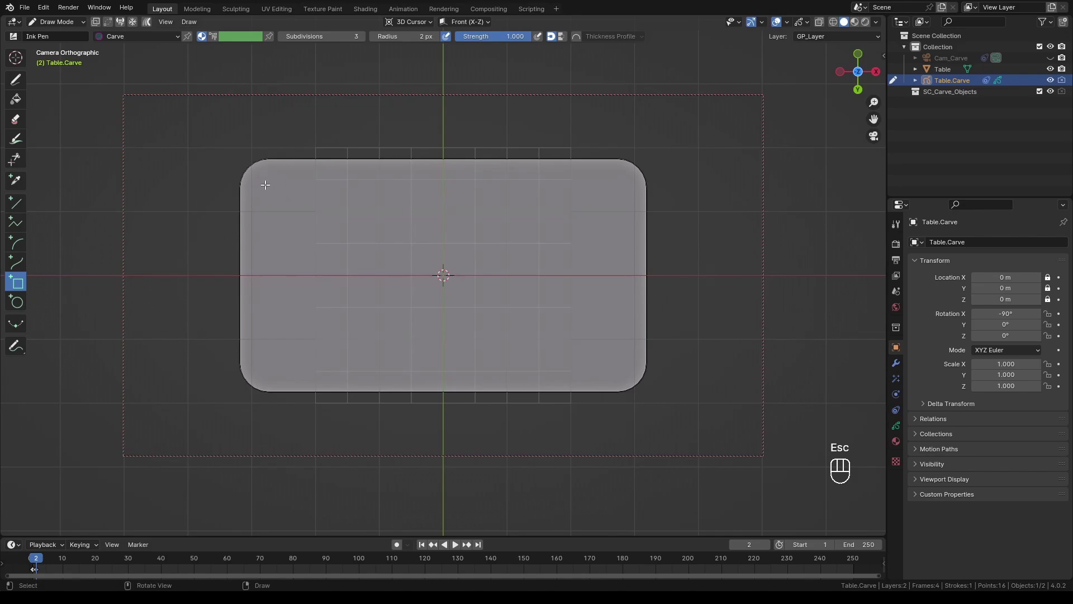
pyautogui.moveTo(264, 185); pyautogui.dragTo(286, 205)
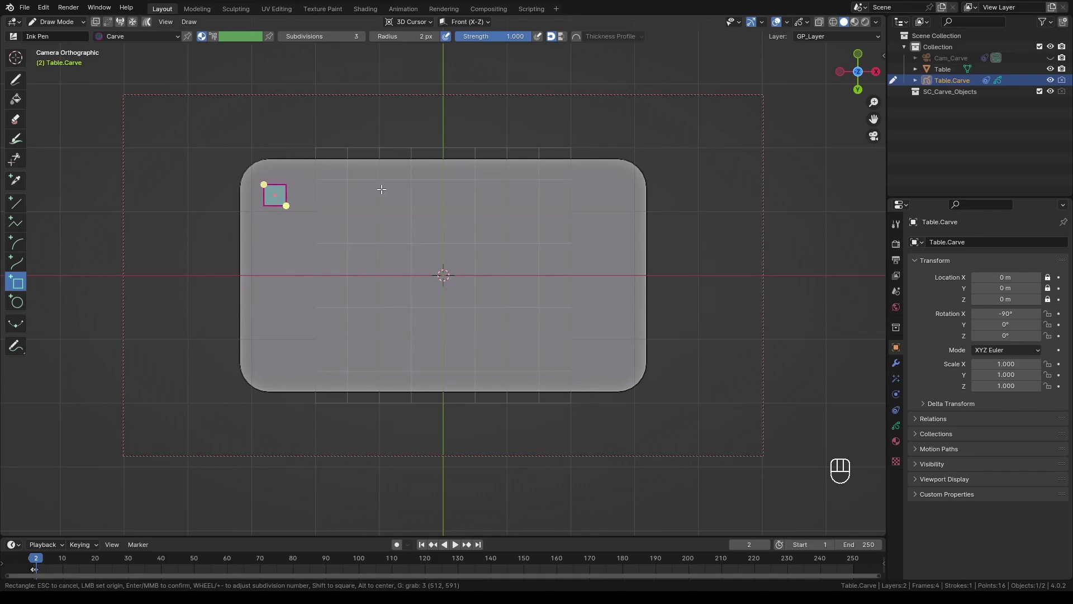
pyautogui.press('Return')
pyautogui.press('k')
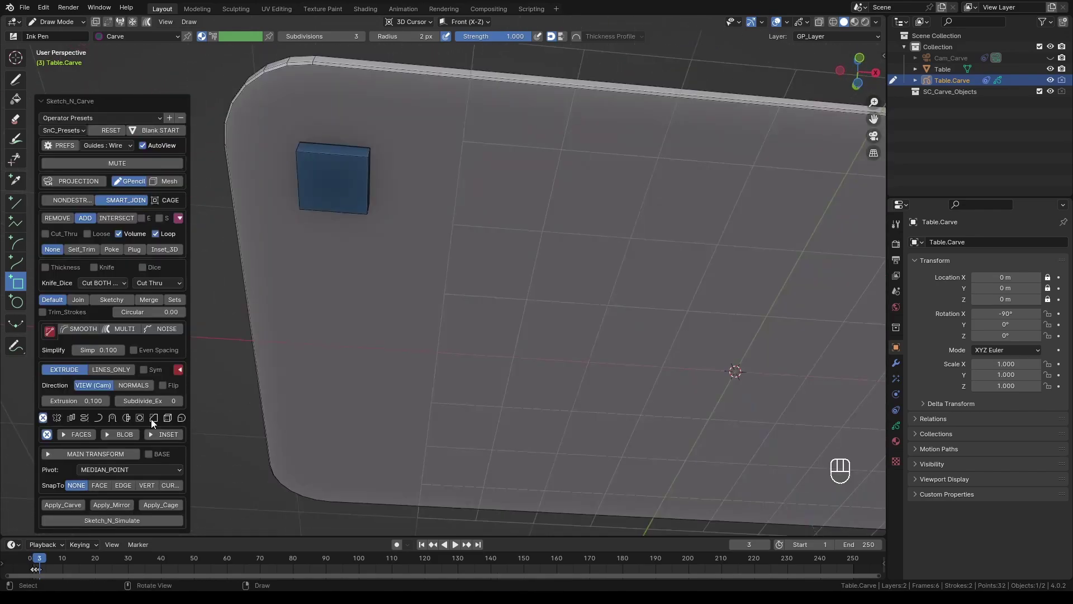
# - Give the square a 0.044 2D bevel and extrude it 2.929 into a leg
pyautogui.click(153, 418)
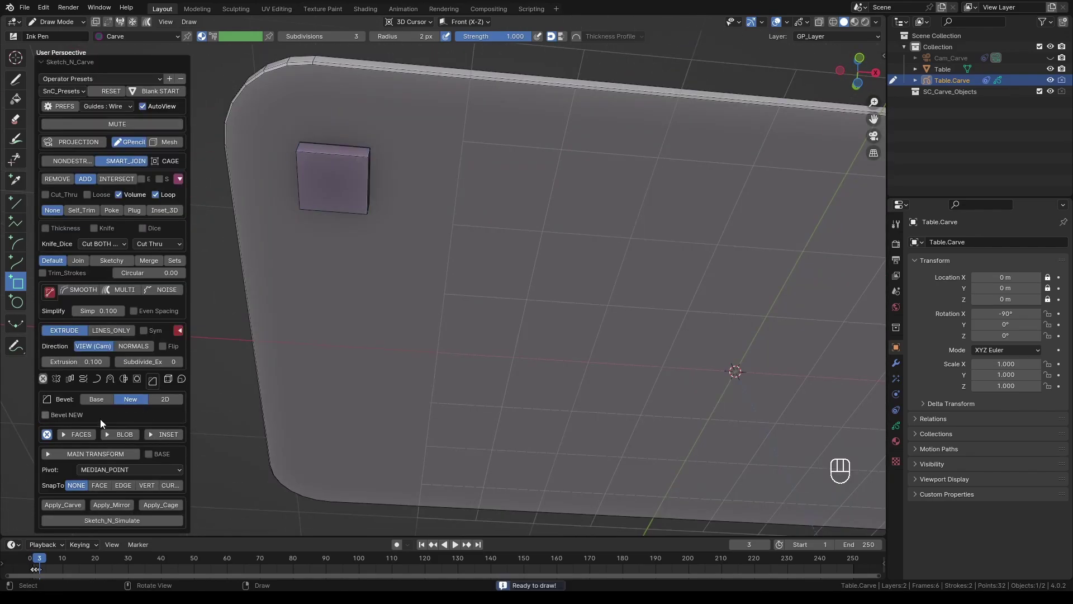
pyautogui.click(163, 399)
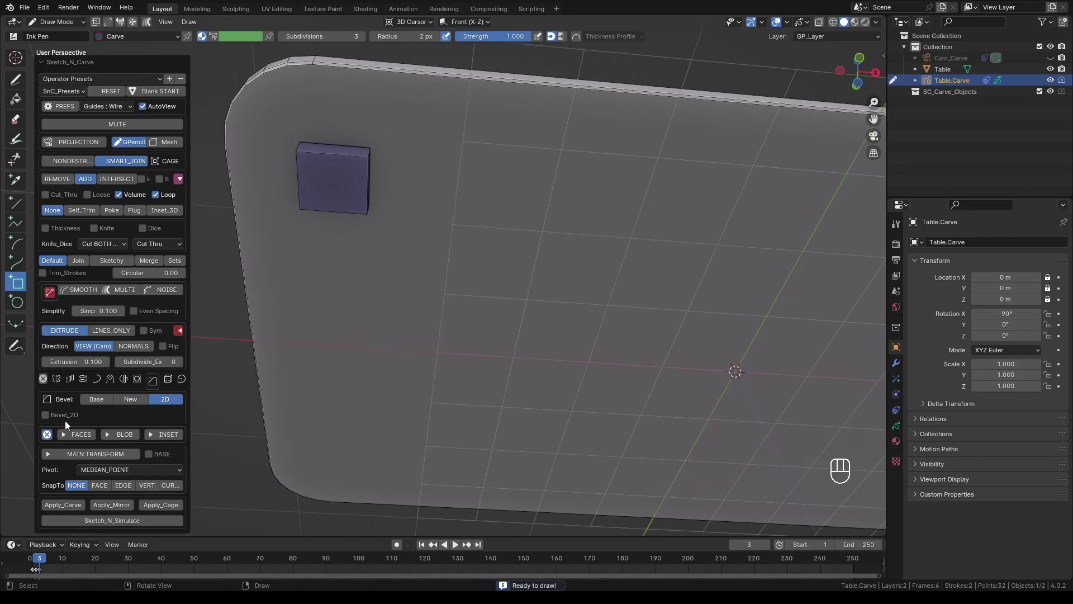
pyautogui.click(46, 416)
pyautogui.moveTo(143, 423); pyautogui.dragTo(162, 424)
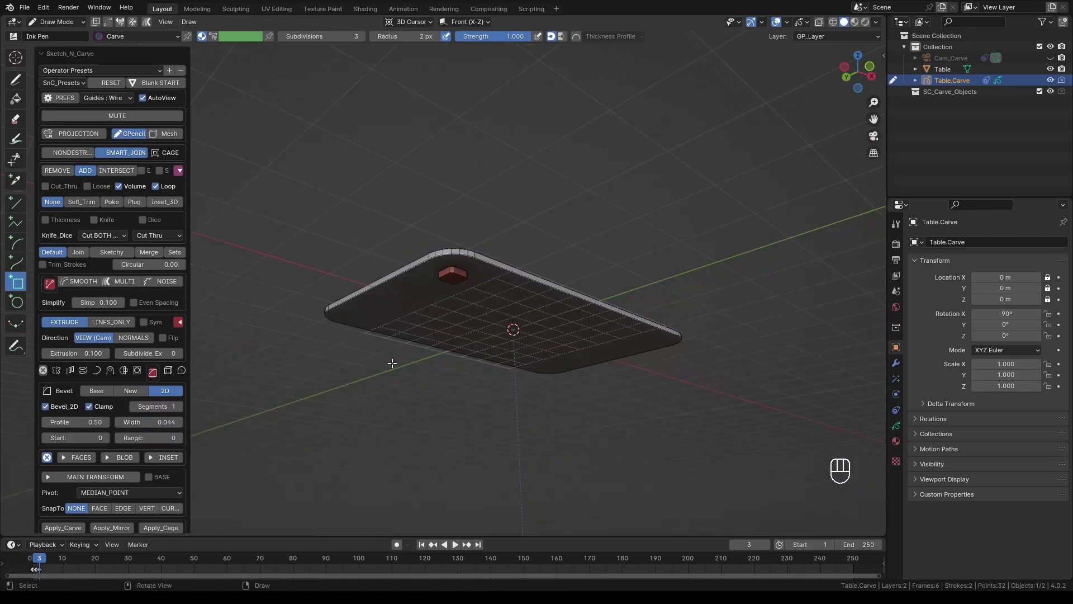
pyautogui.moveTo(64, 353); pyautogui.dragTo(769, 335)
pyautogui.moveTo(769, 336); pyautogui.dragTo(338, 242, button='middle')
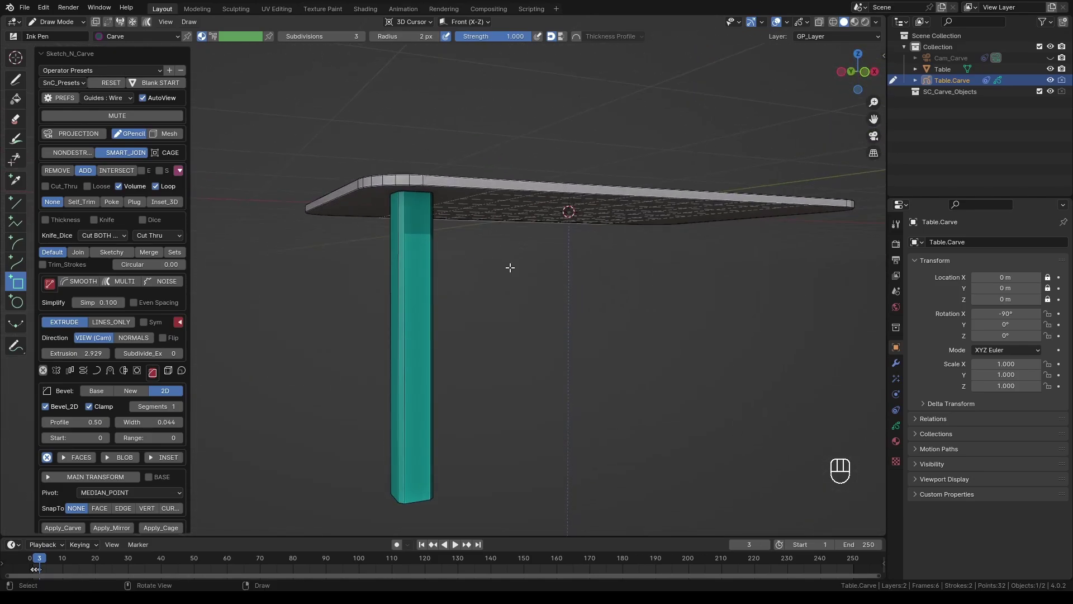
pyautogui.press('k')
pyautogui.scroll(-1, 510, 268)
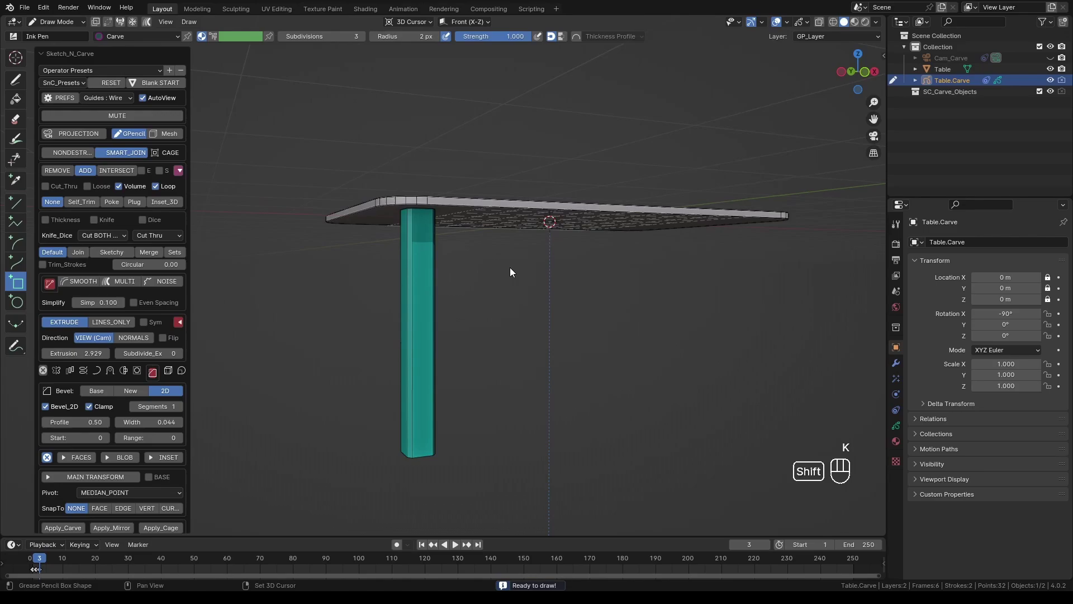
pyautogui.keyDown('shift'); pyautogui.moveTo(510, 267); pyautogui.dragTo(505, 254, button='middle'); pyautogui.keyUp('shift')
# - Carve a thin strip running from the leg along the tabletop's long edge
pyautogui.press('KP_0')
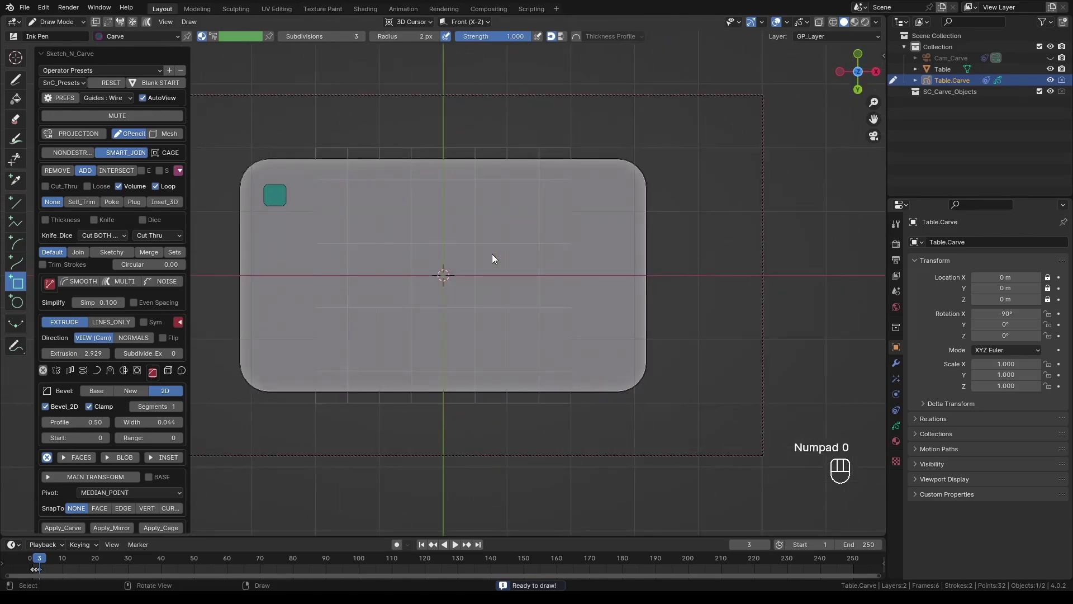
pyautogui.scroll(1, 342, 274)
pyautogui.keyDown('shift'); pyautogui.moveTo(323, 264); pyautogui.dragTo(435, 271, button='middle'); pyautogui.keyUp('shift')
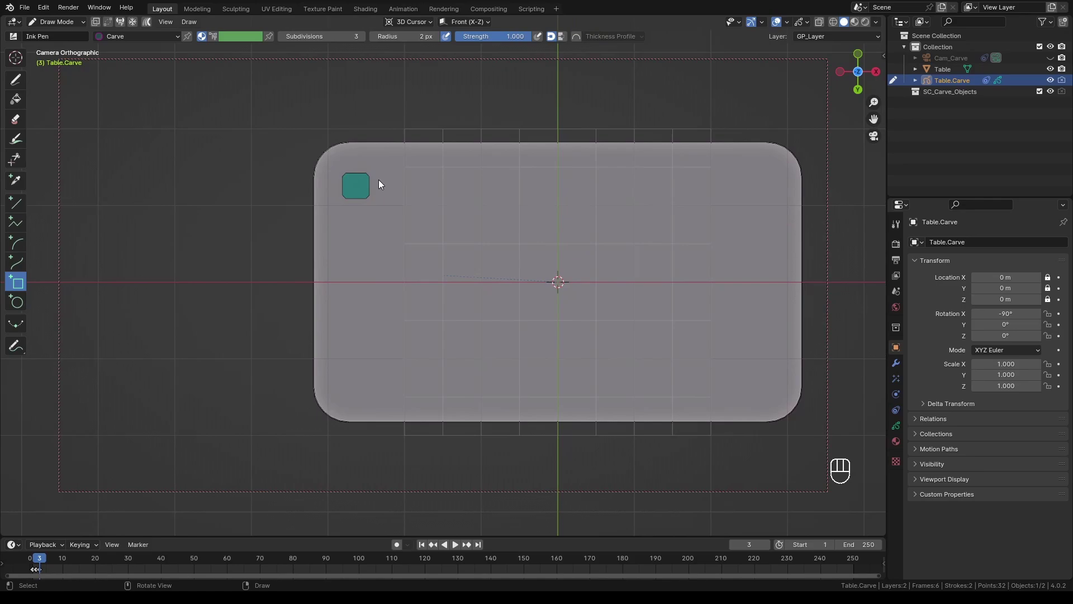
pyautogui.scroll(1, 374, 180)
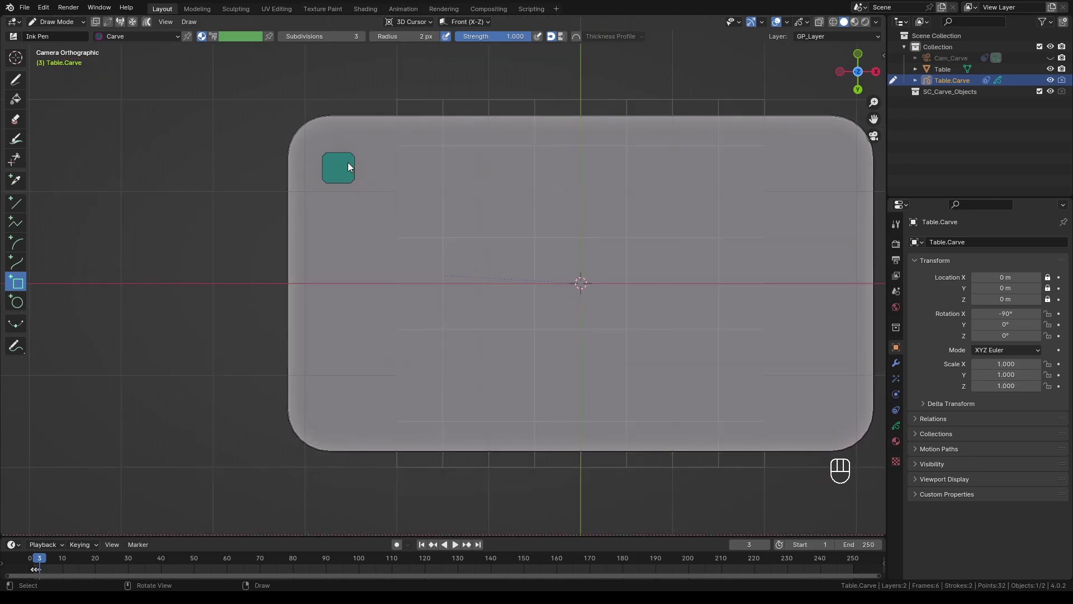
pyautogui.moveTo(348, 162); pyautogui.dragTo(825, 173)
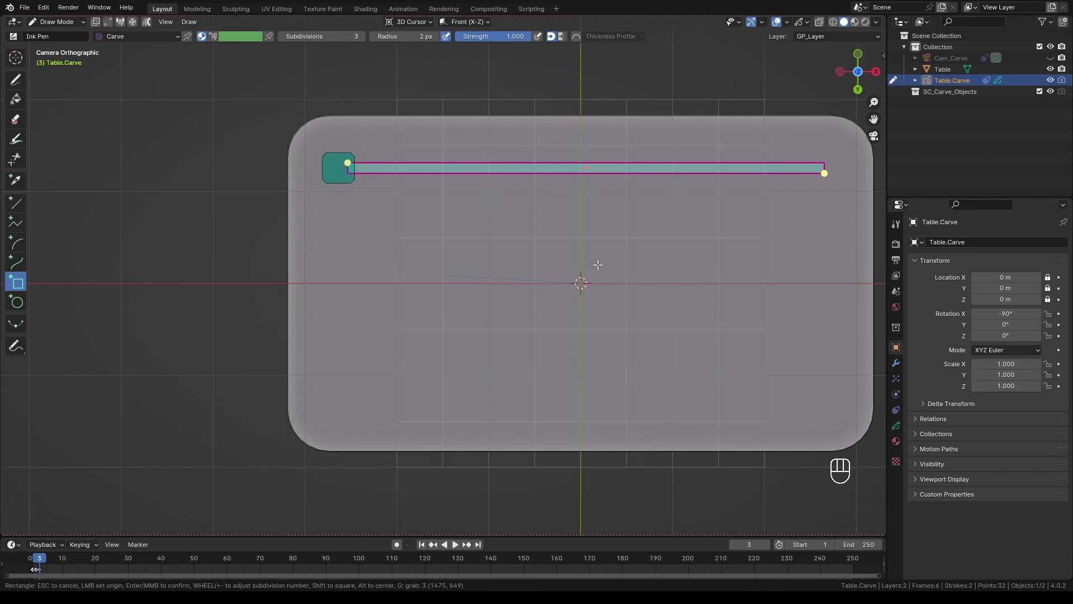
pyautogui.press('Return')
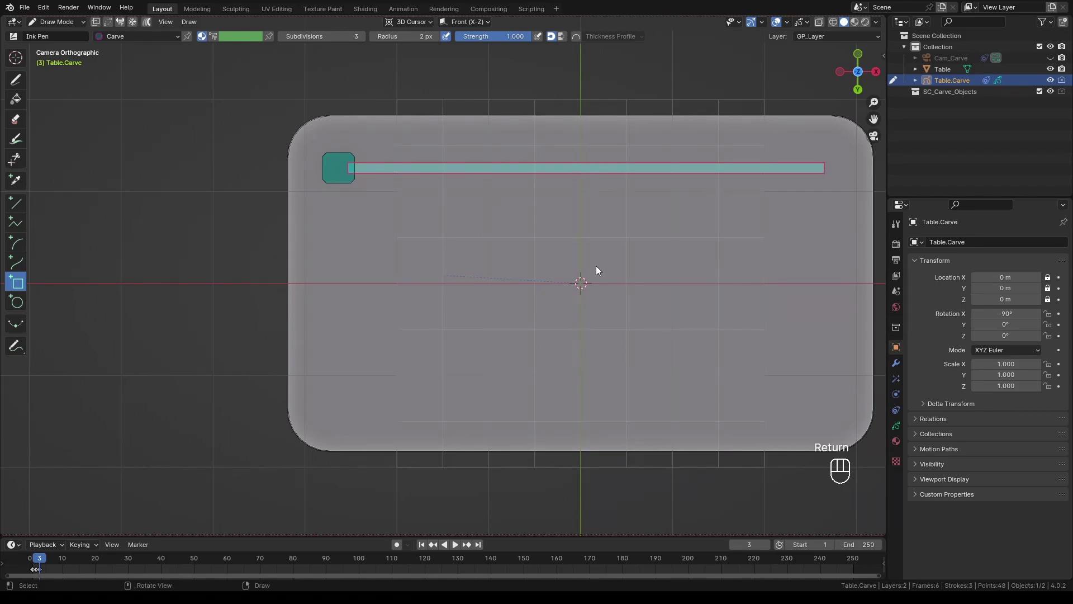
pyautogui.press('k')
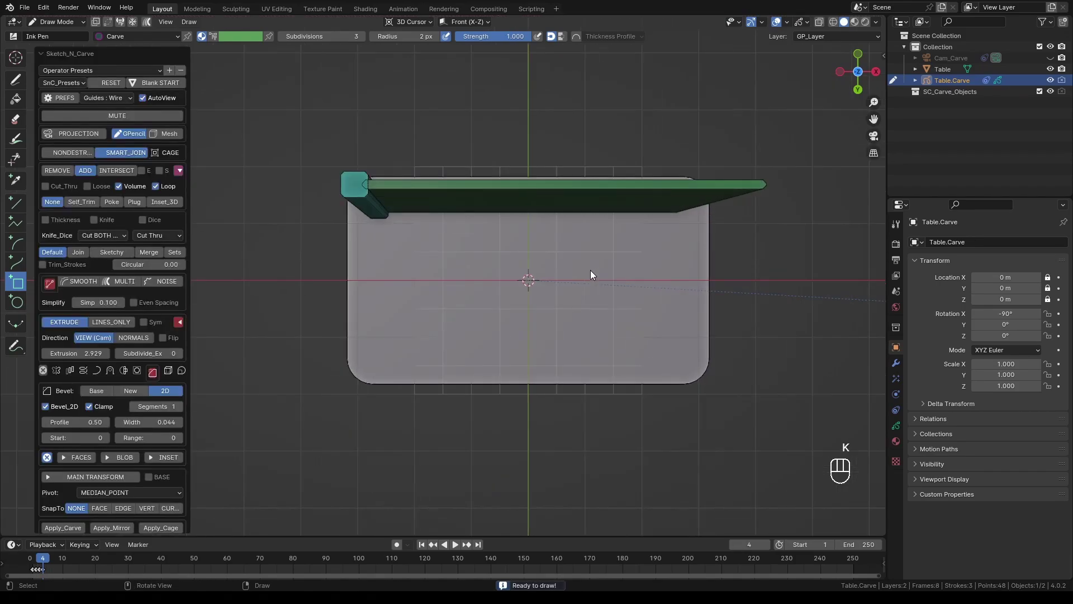
# - Reset carve settings, enable smart join, and extrude the apron to 0.458 deep
pyautogui.click(111, 83)
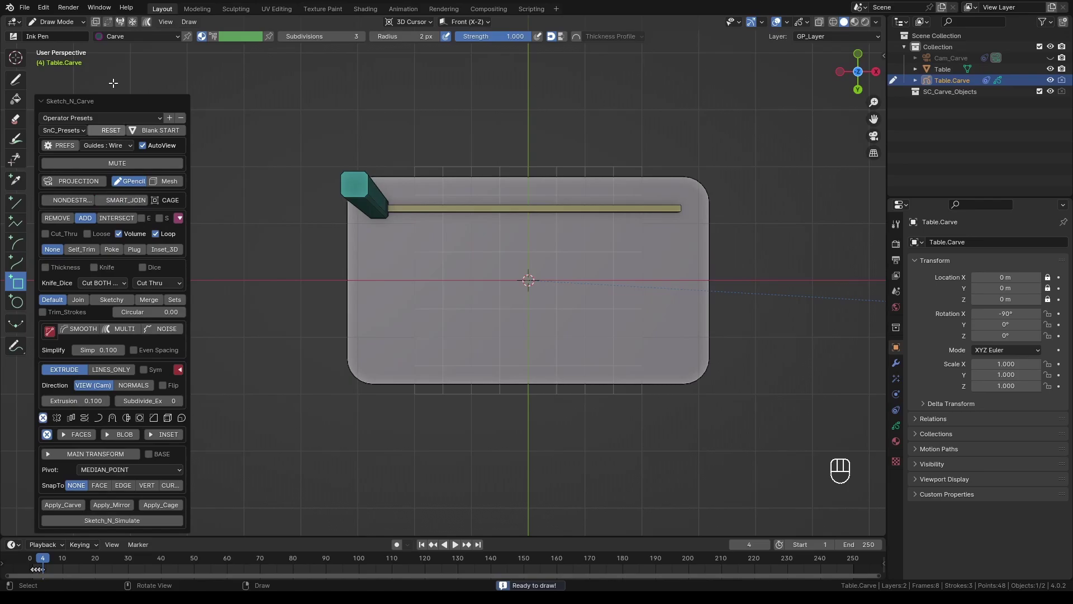
pyautogui.click(126, 200)
pyautogui.moveTo(258, 203); pyautogui.dragTo(392, 206, button='middle')
pyautogui.scroll(2, 392, 206)
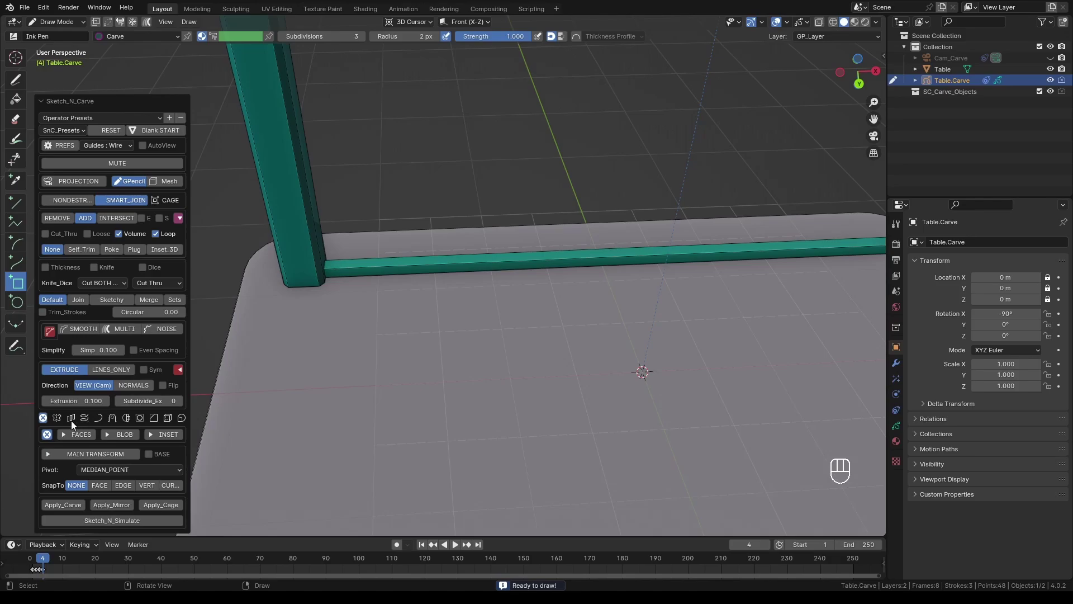
pyautogui.moveTo(76, 401); pyautogui.dragTo(271, 401)
pyautogui.scroll(-1, 281, 343)
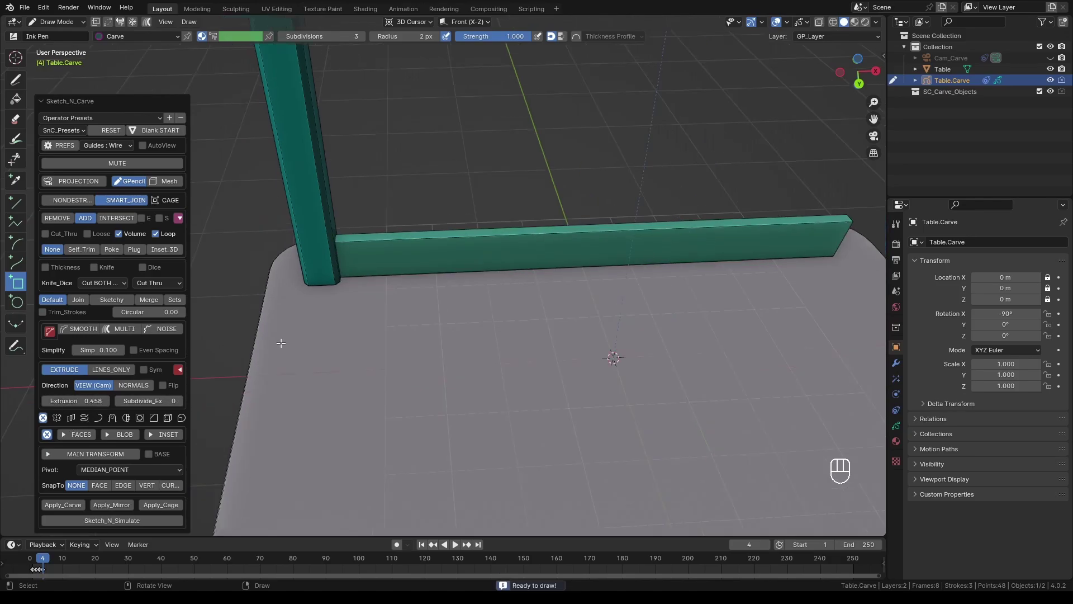
pyautogui.scroll(-5, 274, 343)
pyautogui.scroll(4, 274, 343)
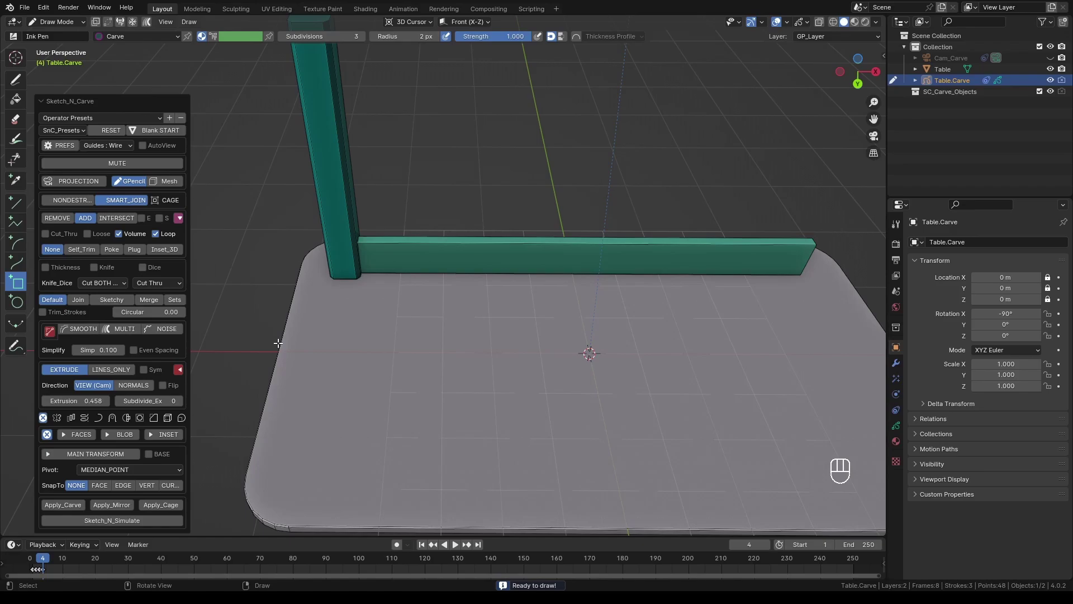
# - Turn on X-ray and make the carve trim itself at the leg-apron corner
pyautogui.click(820, 23)
pyautogui.scroll(4, 336, 233)
pyautogui.keyDown('shift'); pyautogui.moveTo(313, 230); pyautogui.dragTo(407, 268, button='middle'); pyautogui.keyUp('shift')
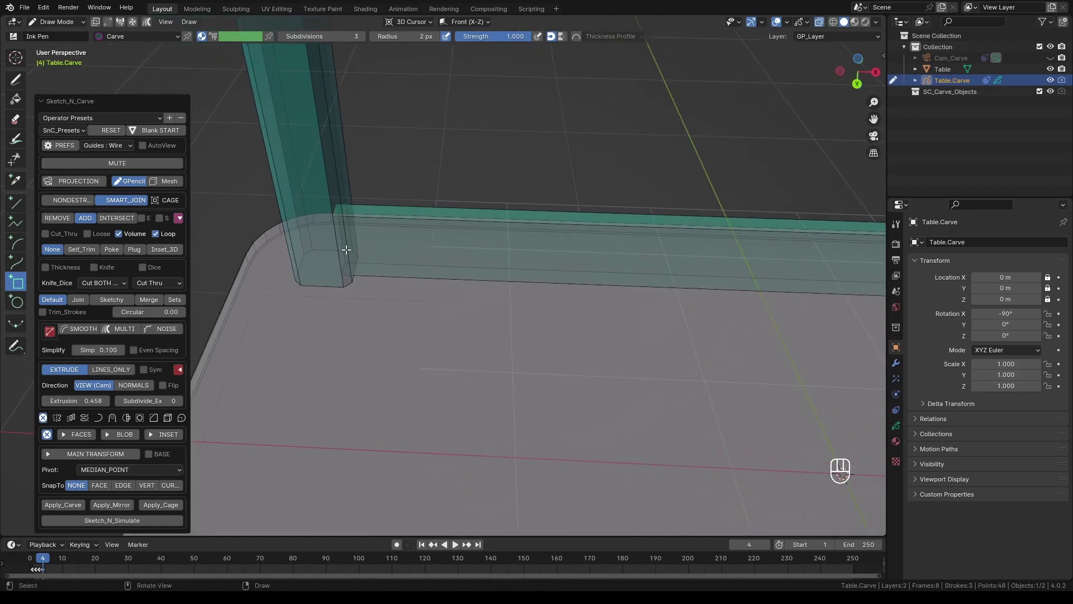
pyautogui.click(76, 250)
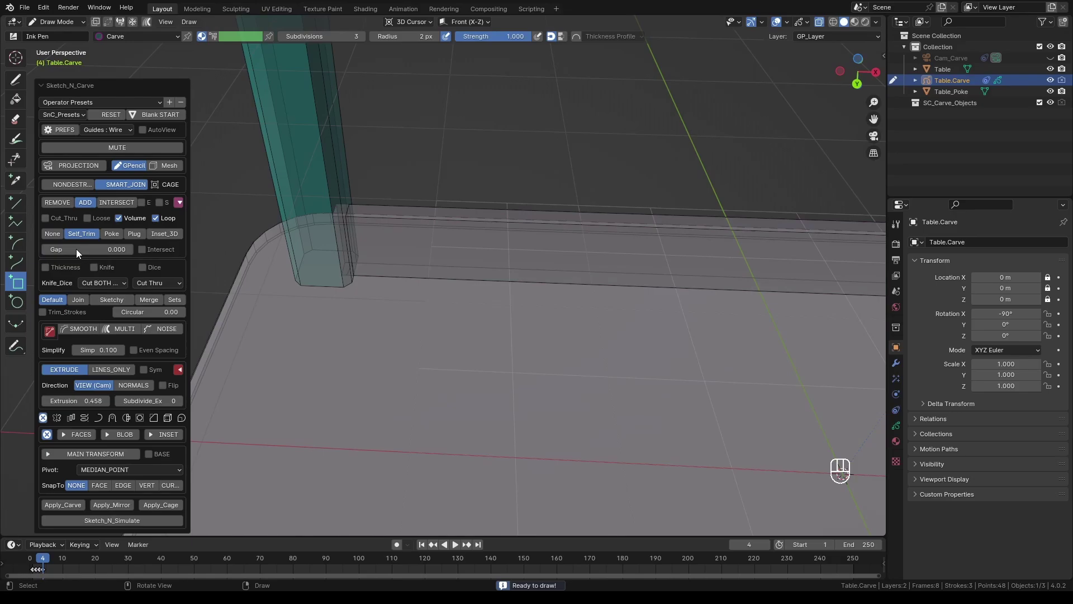
pyautogui.moveTo(311, 229); pyautogui.dragTo(320, 265, button='middle')
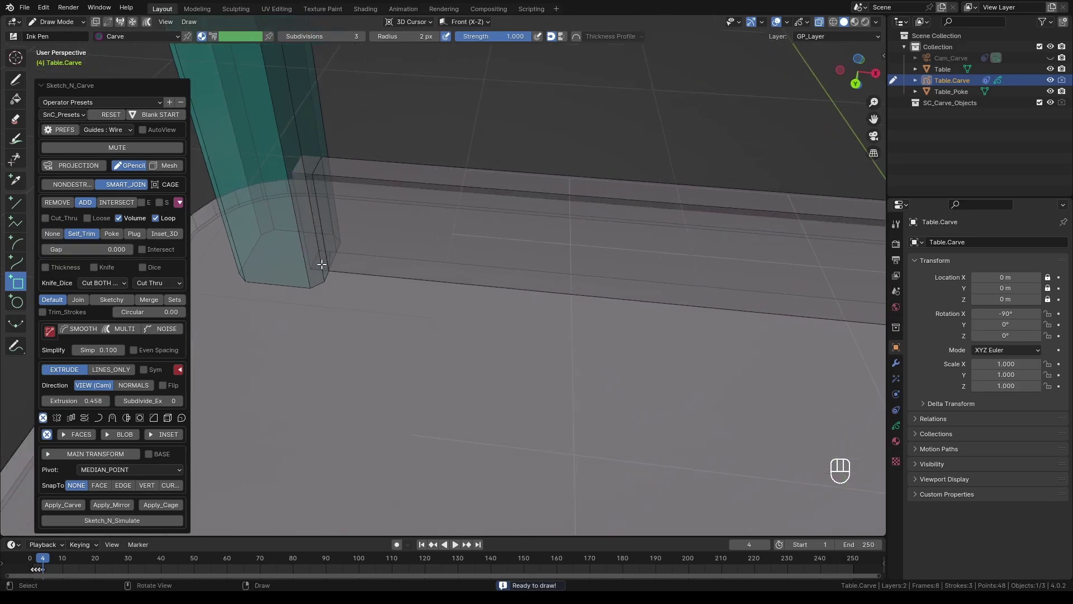
# - Set the carve's Translate Y offset to -0.001
pyautogui.click(47, 454)
pyautogui.scroll(-4, 47, 456)
pyautogui.click(67, 459)
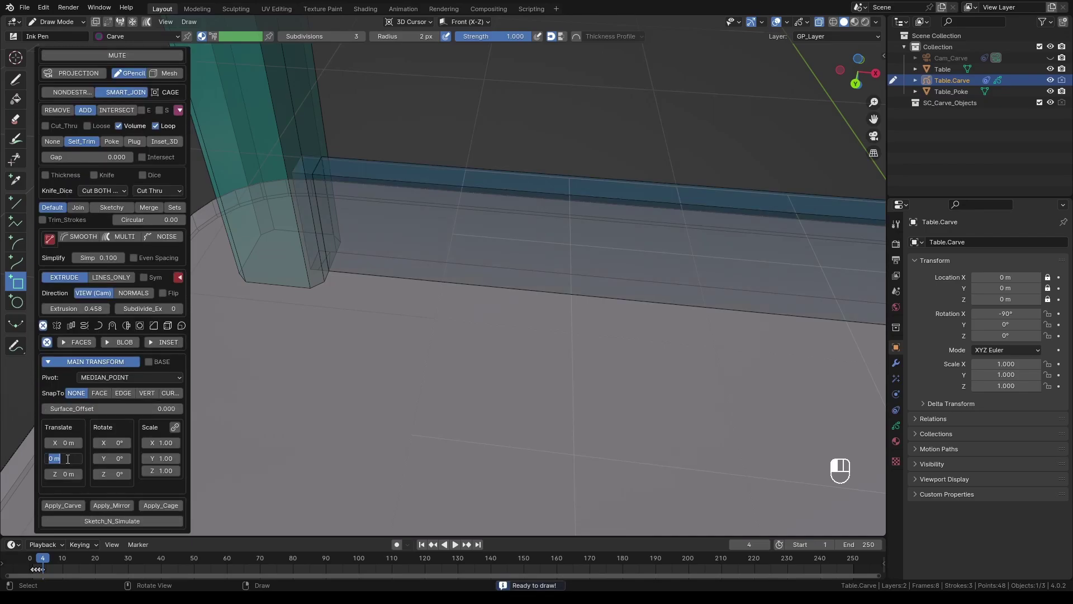
pyautogui.write('-')
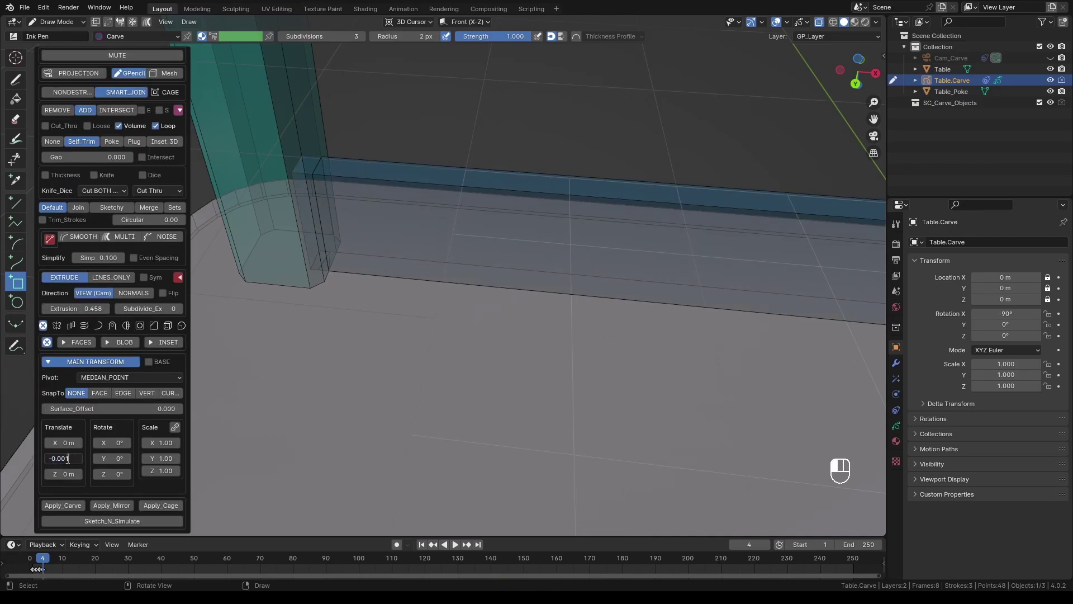
pyautogui.write('0.001')
pyautogui.press('Return')
pyautogui.scroll(-3, 320, 320)
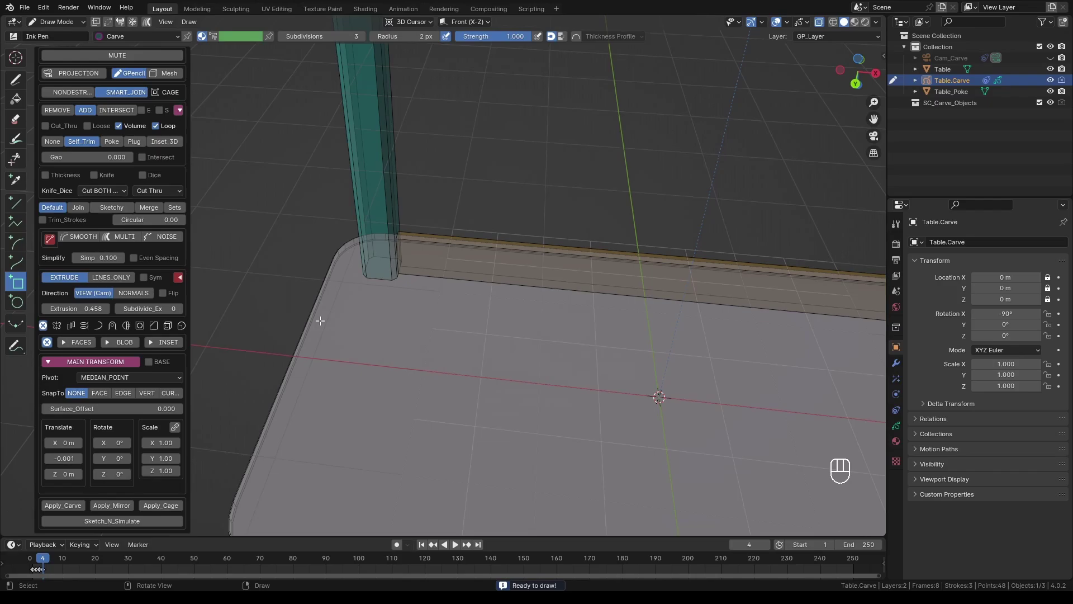
pyautogui.scroll(2, 354, 323)
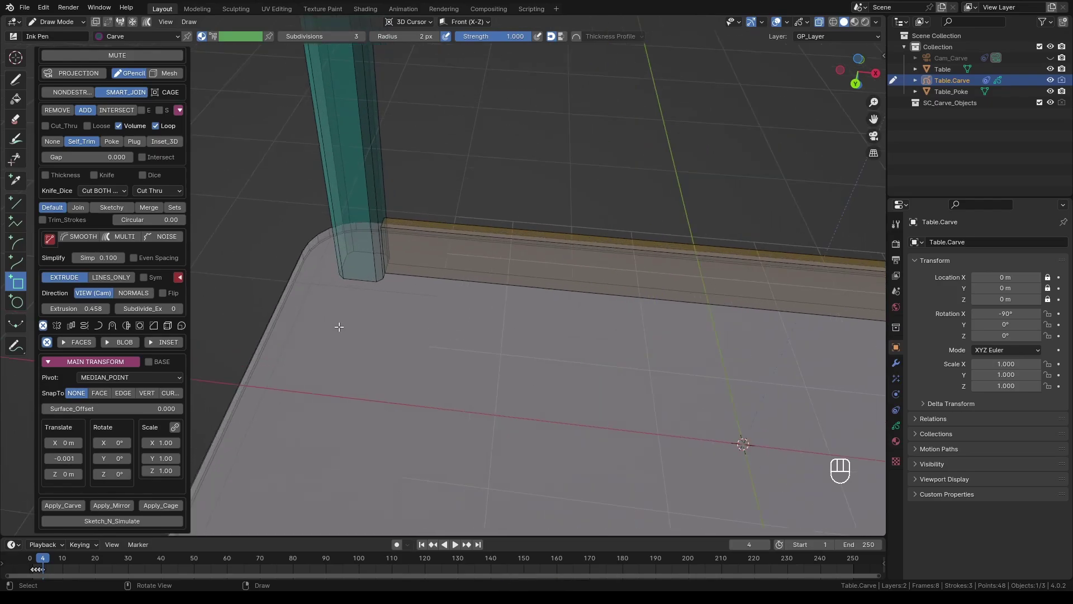
# - Carve a narrow apron rectangle down the table's left side from the leg square
pyautogui.press('k')
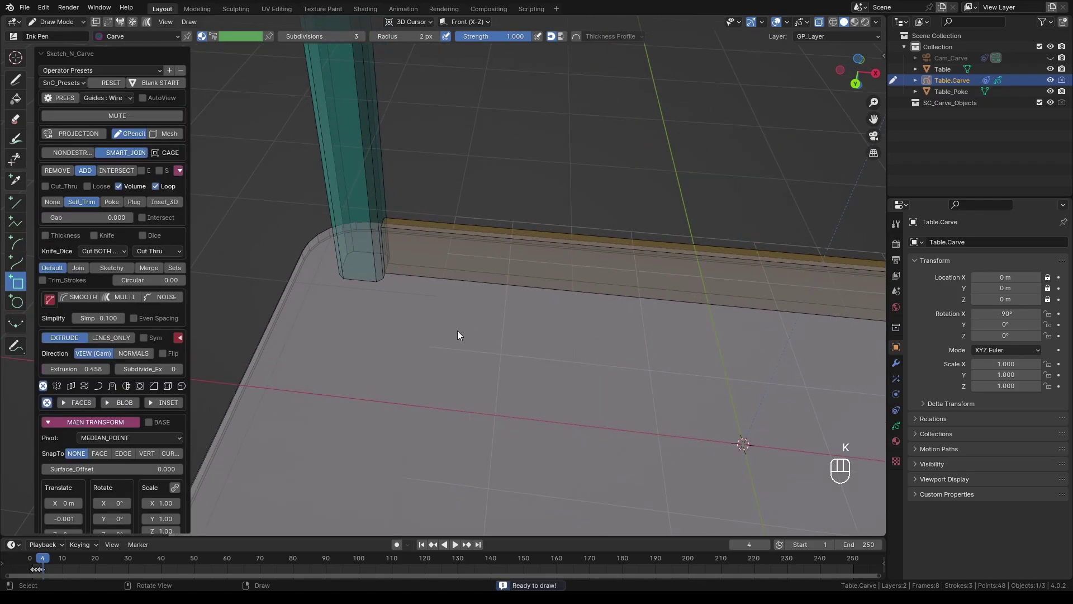
pyautogui.press('KP_0')
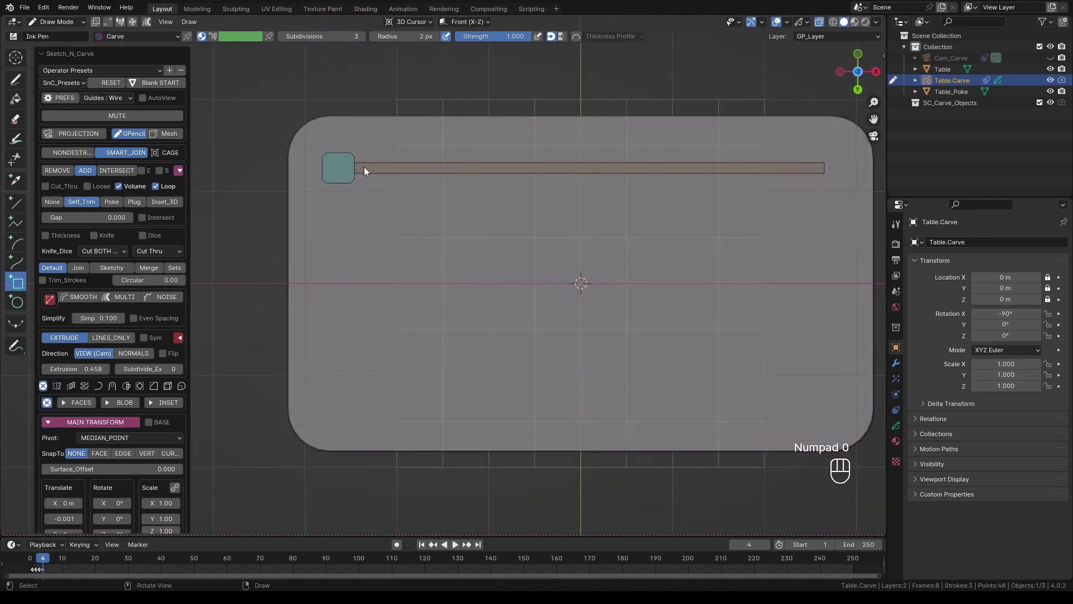
pyautogui.moveTo(333, 177); pyautogui.dragTo(344, 414)
pyautogui.press('Return')
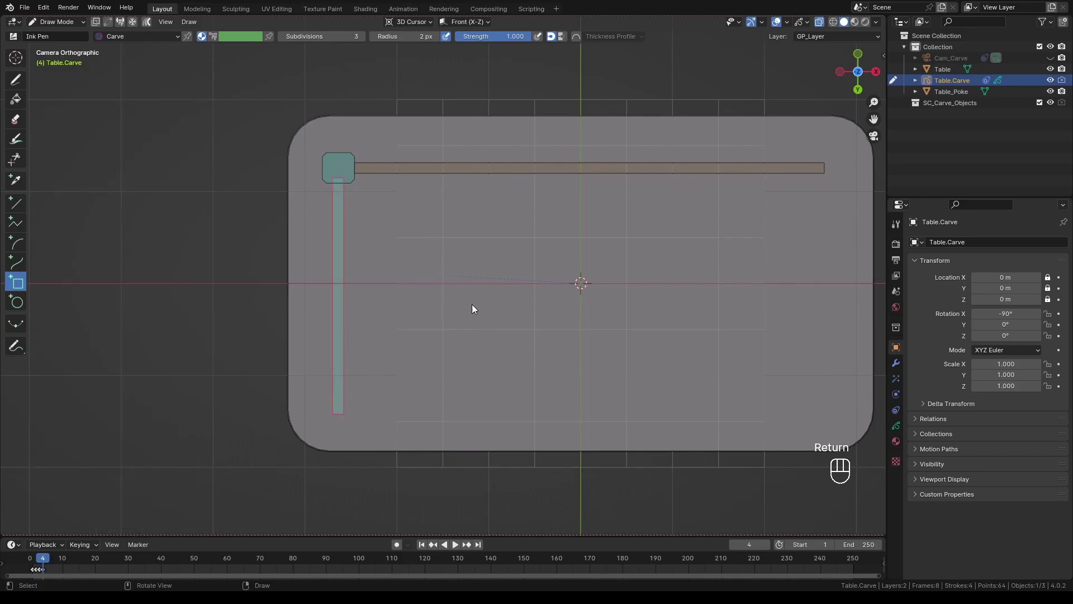
pyautogui.press('k')
pyautogui.moveTo(394, 305); pyautogui.dragTo(471, 228, button='middle')
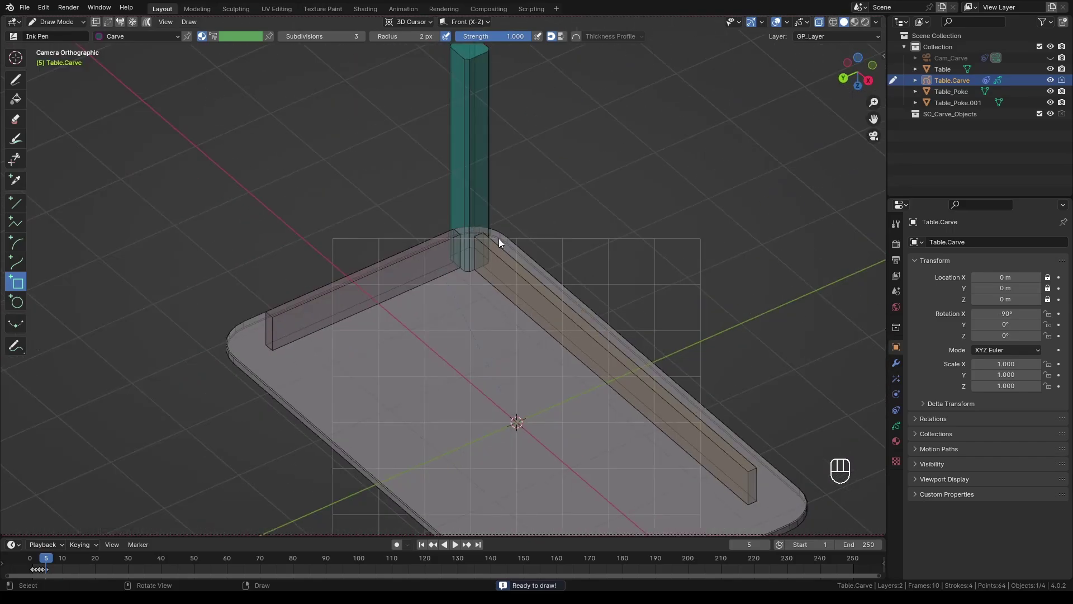
# - Undo back before the side apron, then carve it again from camera view
pyautogui.hotkey('ctrl', 'z')
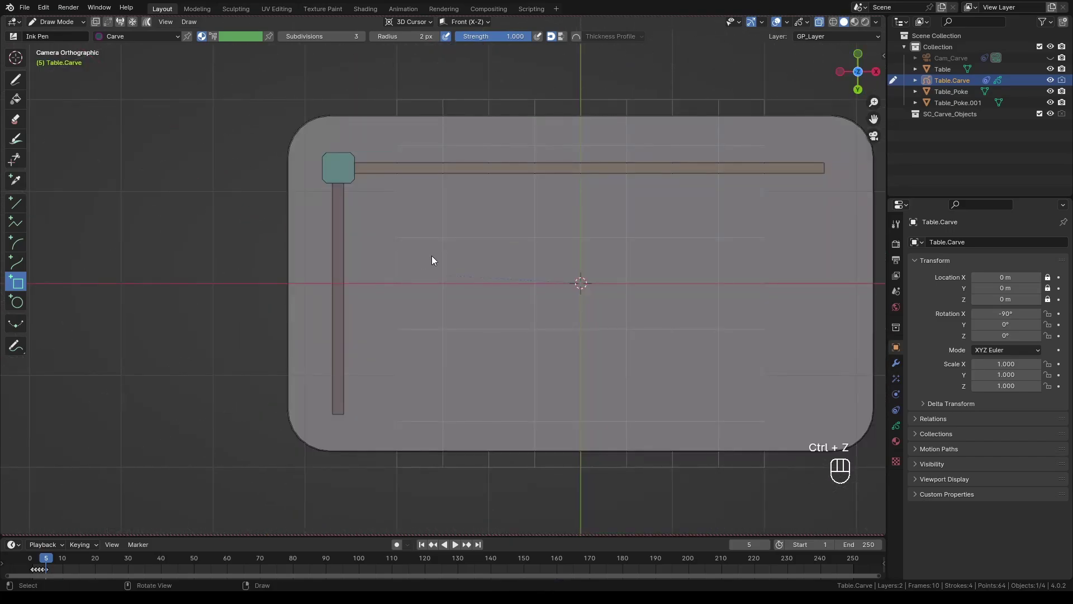
pyautogui.press('k')
pyautogui.hotkey('ctrl', 'z')
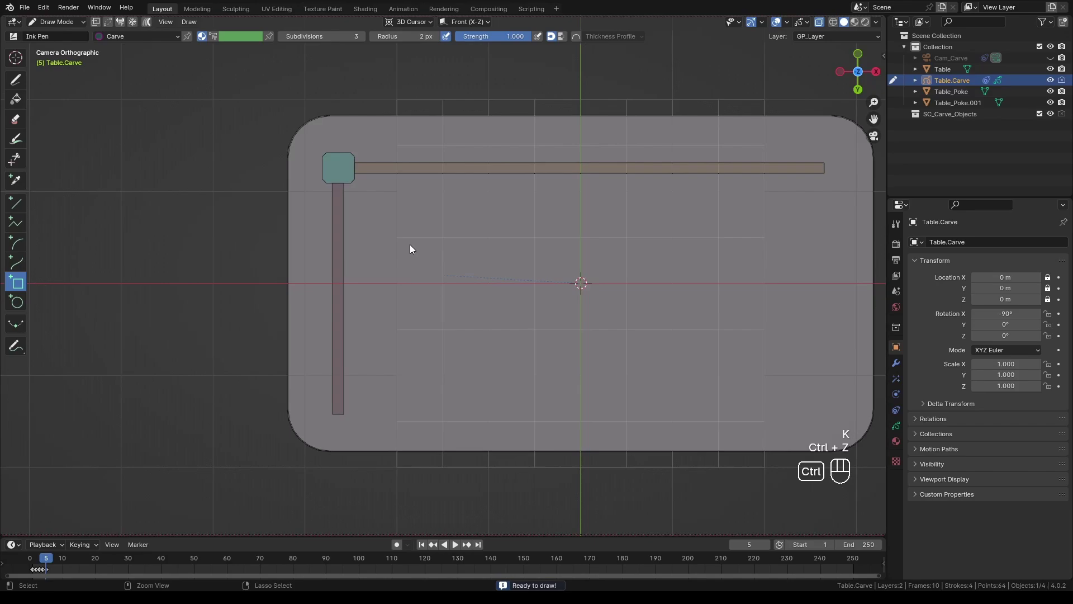
pyautogui.hotkey('ctrl', 'z')
pyautogui.press('KP_0')
pyautogui.press('k')
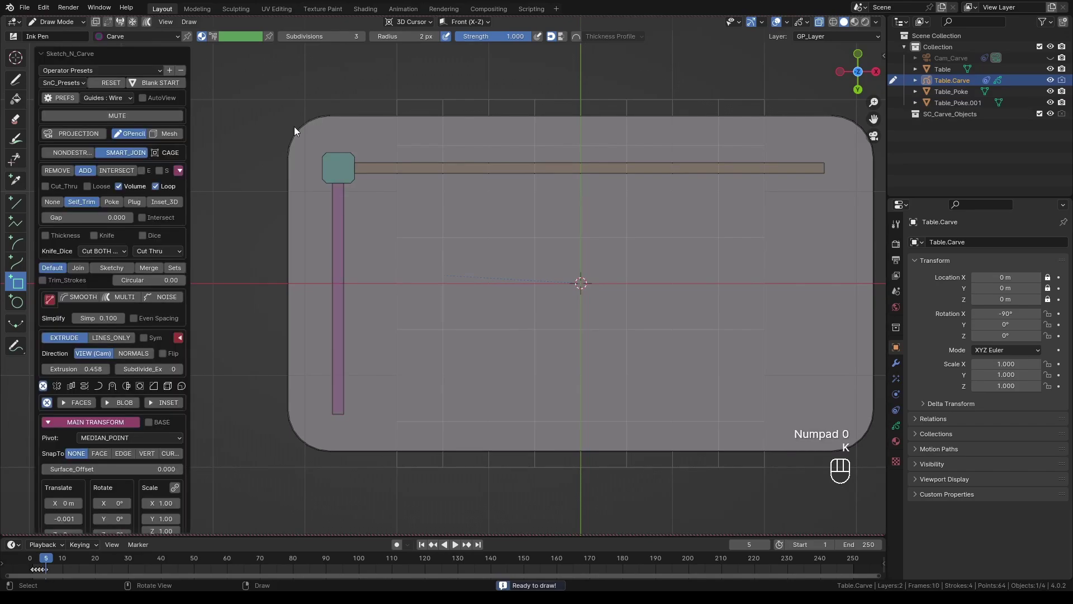
# - Enable AutoView in the carve panel and bring up the mirror settings
pyautogui.click(143, 98)
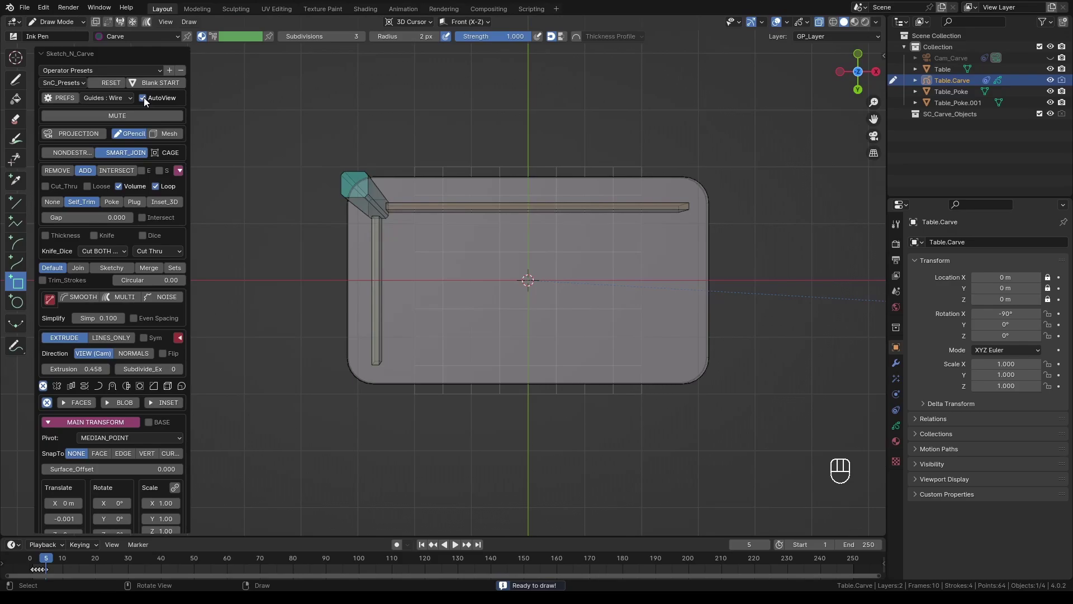
pyautogui.moveTo(299, 128); pyautogui.dragTo(334, 50, button='middle')
pyautogui.scroll(3, 410, 235)
pyautogui.moveTo(410, 235); pyautogui.dragTo(479, 246, button='middle')
pyautogui.keyDown('shift'); pyautogui.moveTo(479, 246); pyautogui.dragTo(456, 290, button='middle'); pyautogui.keyUp('shift')
pyautogui.scroll(3, 503, 221)
pyautogui.scroll(-5, 470, 228)
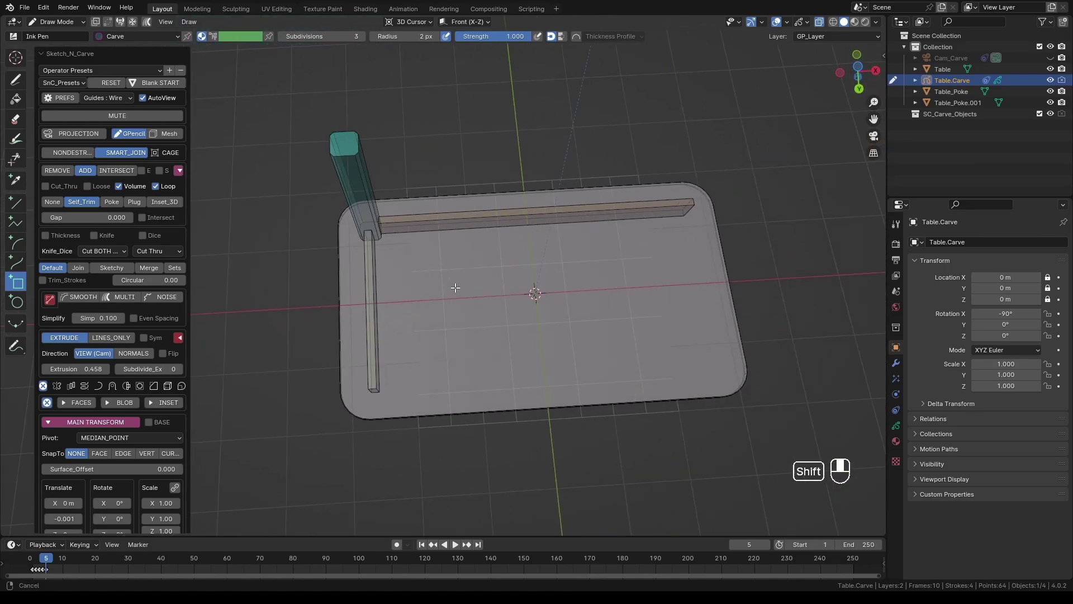
pyautogui.click(57, 386)
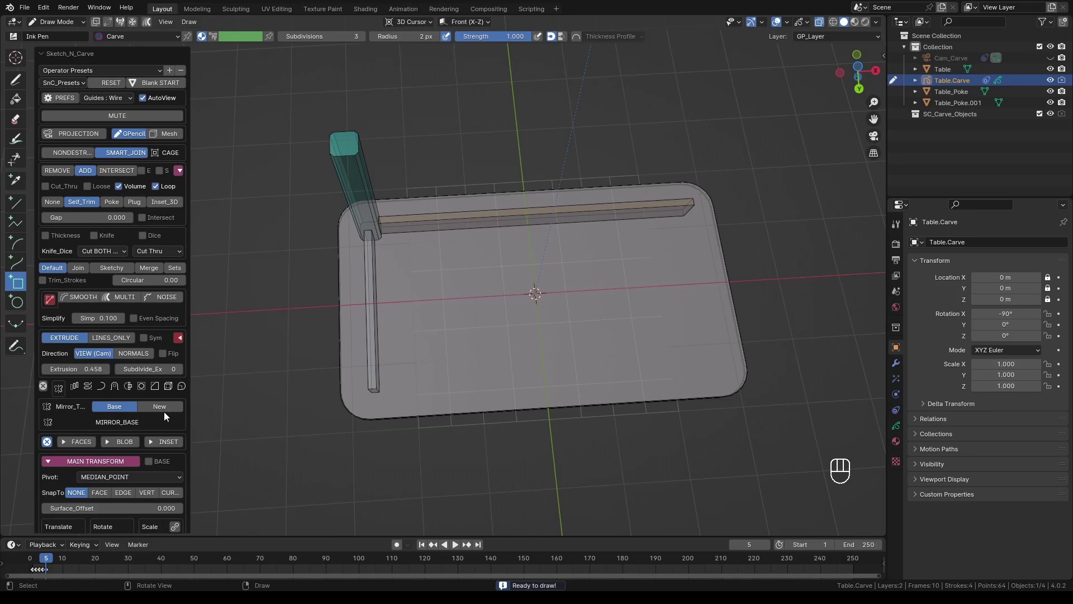
# - Mirror the leg and aprons with MIRROR_BASE, with BISECT X and FLIP X on
pyautogui.click(105, 422)
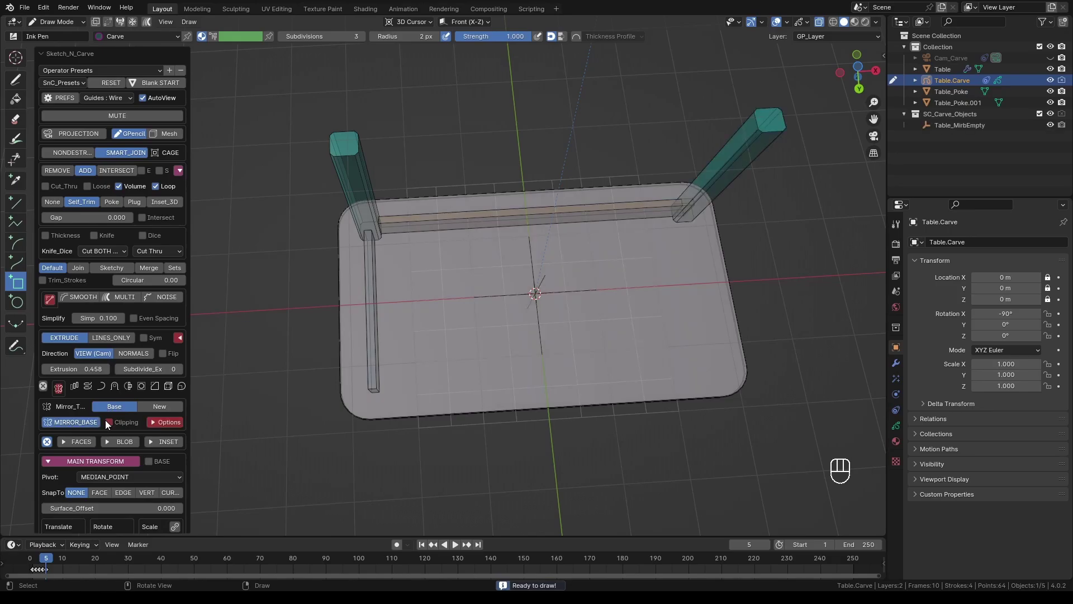
pyautogui.click(150, 422)
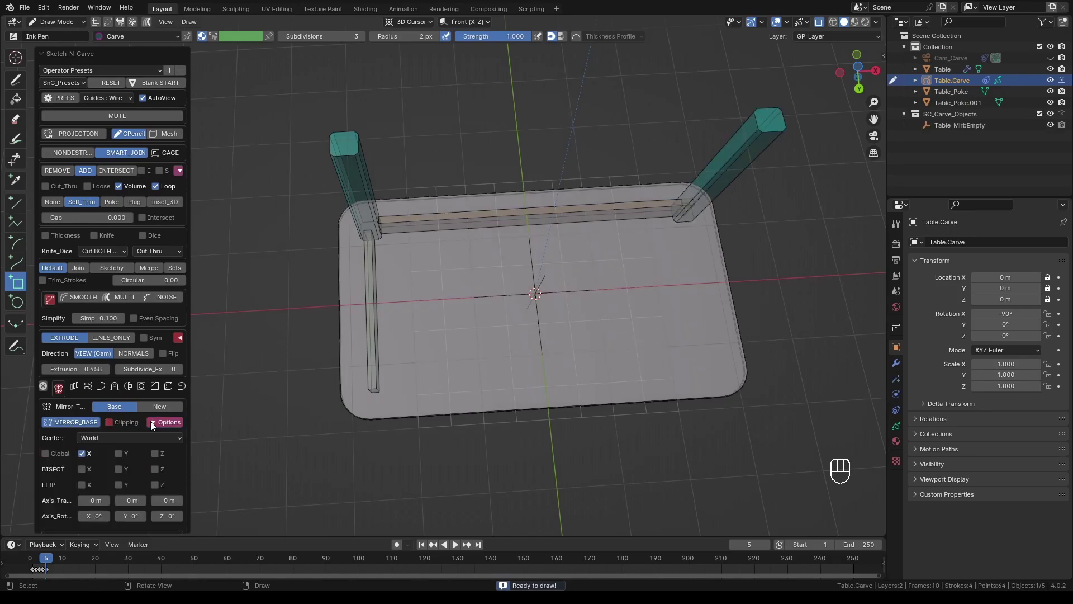
pyautogui.click(82, 468)
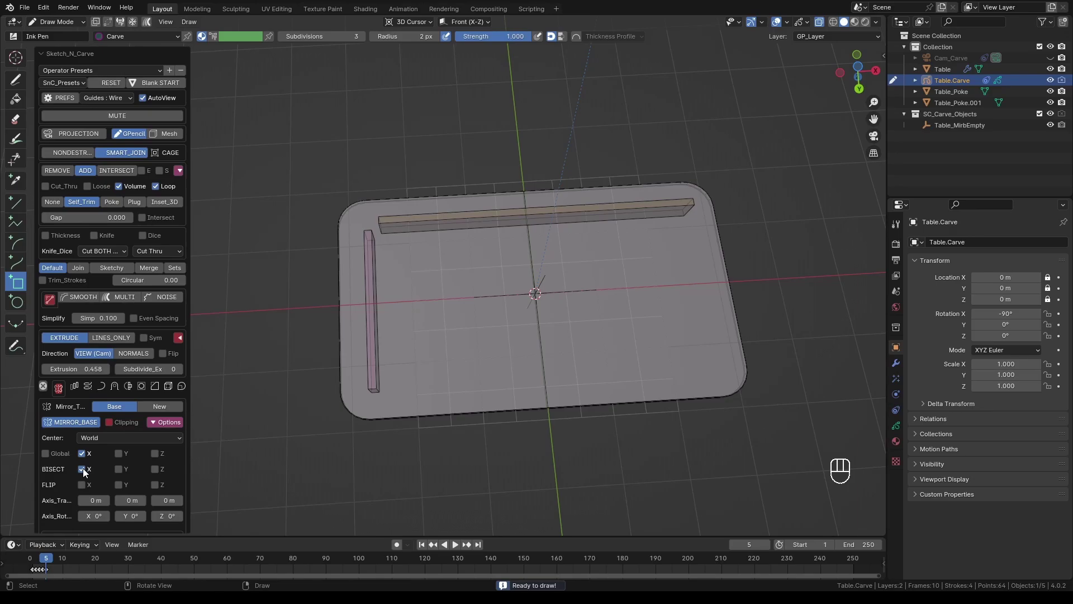
pyautogui.click(81, 484)
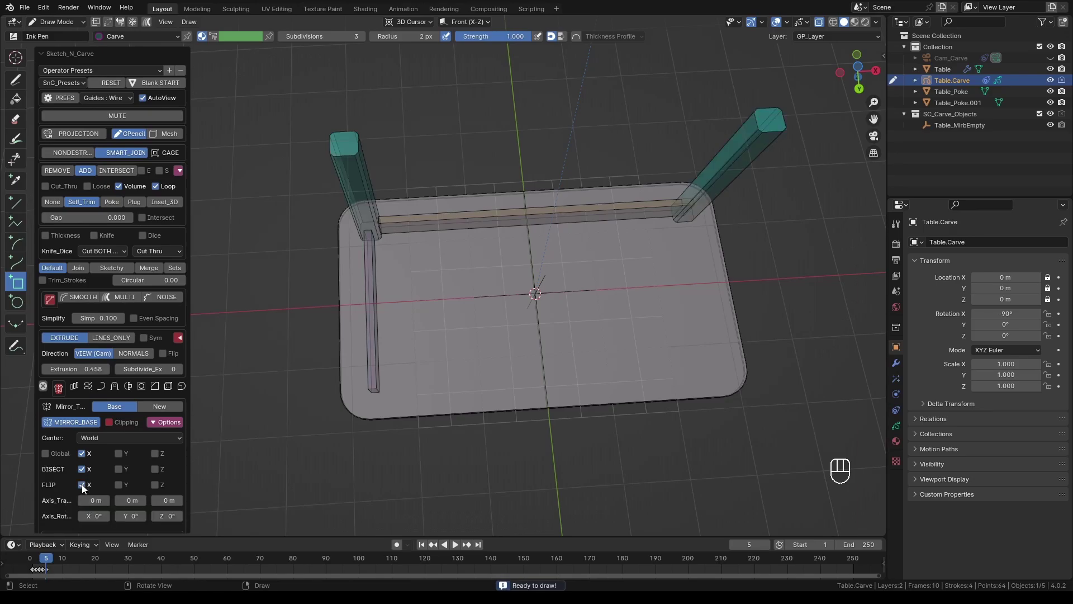
pyautogui.moveTo(343, 409); pyautogui.dragTo(338, 391, button='middle')
pyautogui.click(82, 469)
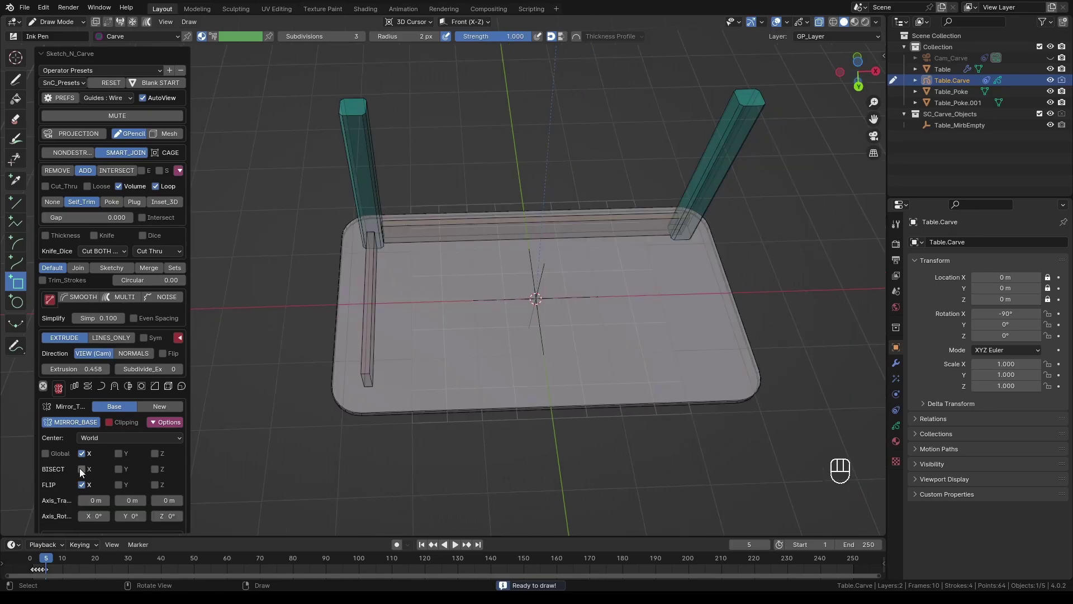
pyautogui.click(82, 469)
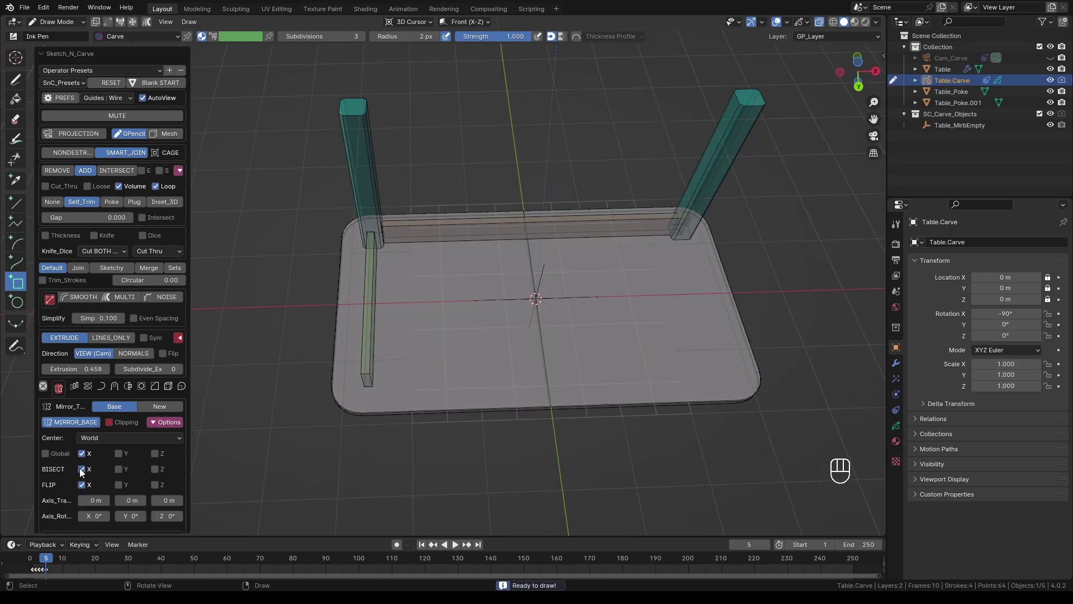
# - Mirror around Global axes and add Y with BISECT Y and FLIP Y for four legs
pyautogui.click(45, 454)
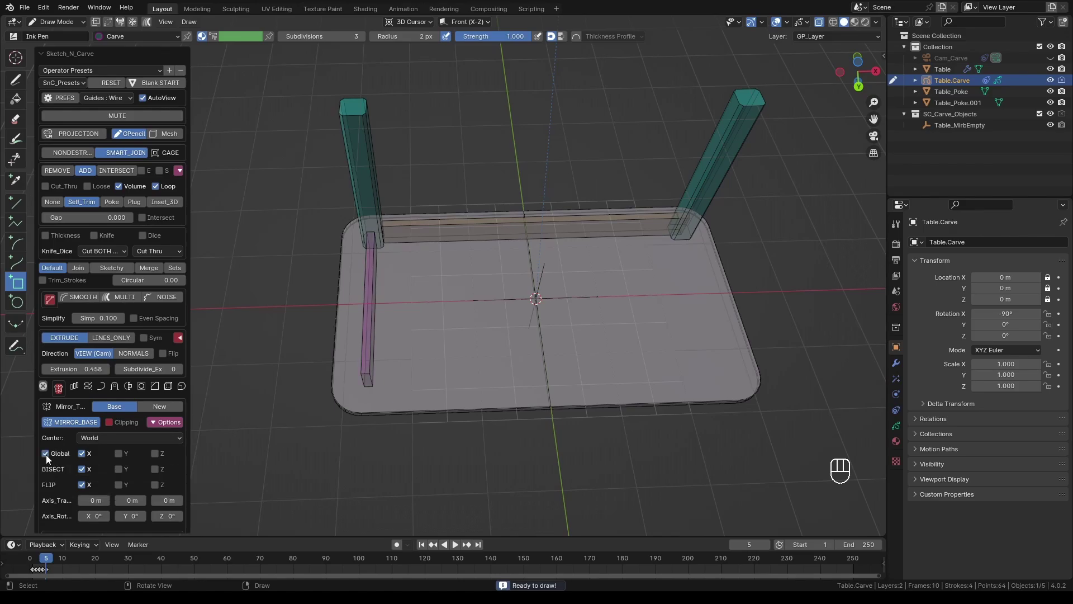
pyautogui.click(117, 453)
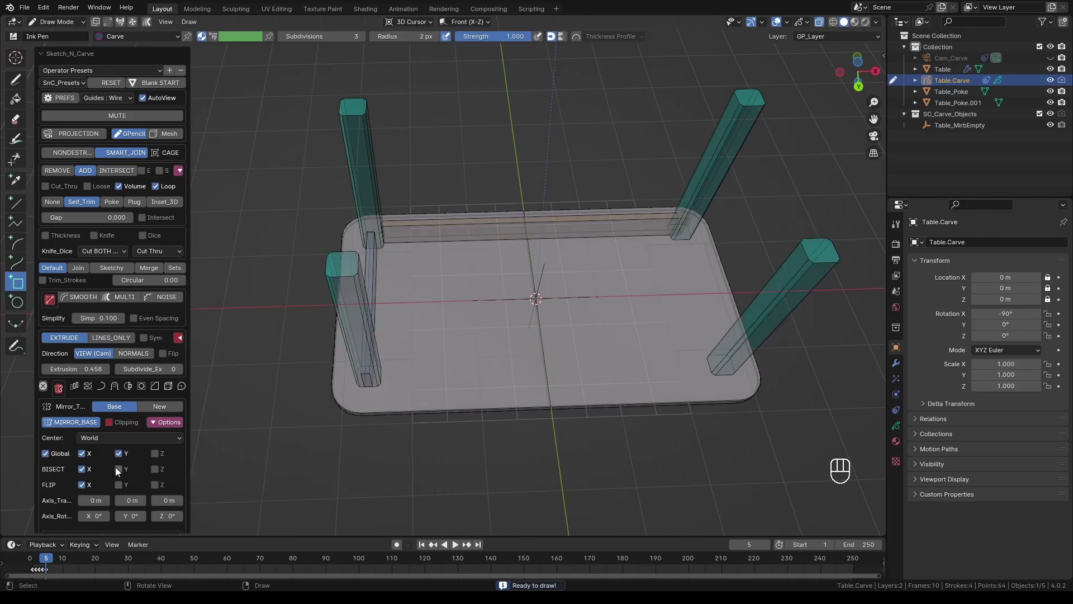
pyautogui.click(118, 469)
pyautogui.click(118, 485)
pyautogui.click(451, 374)
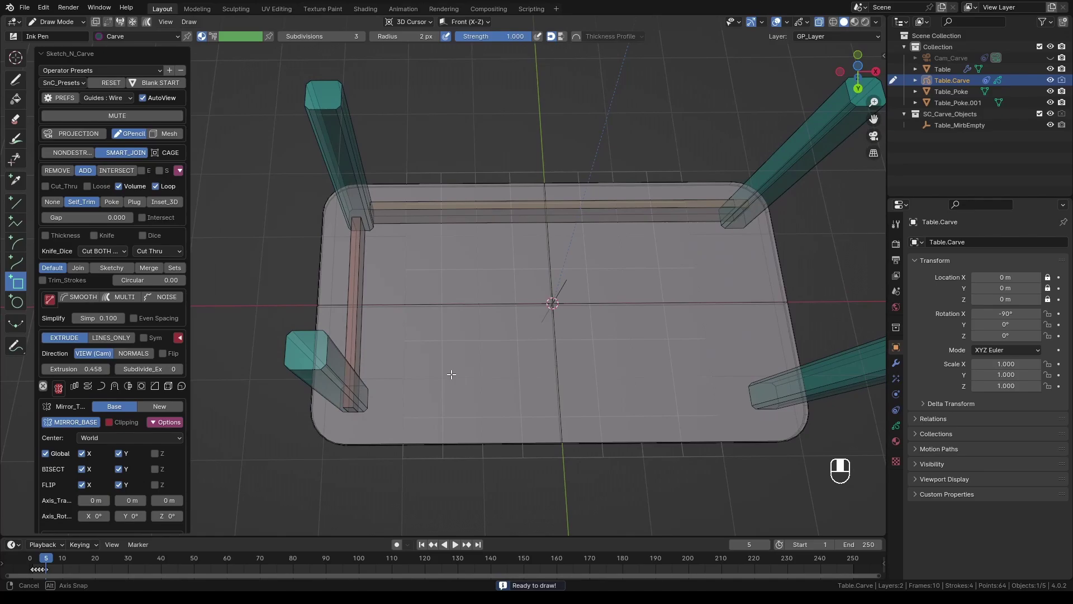
pyautogui.moveTo(451, 374); pyautogui.dragTo(483, 238, button='middle')
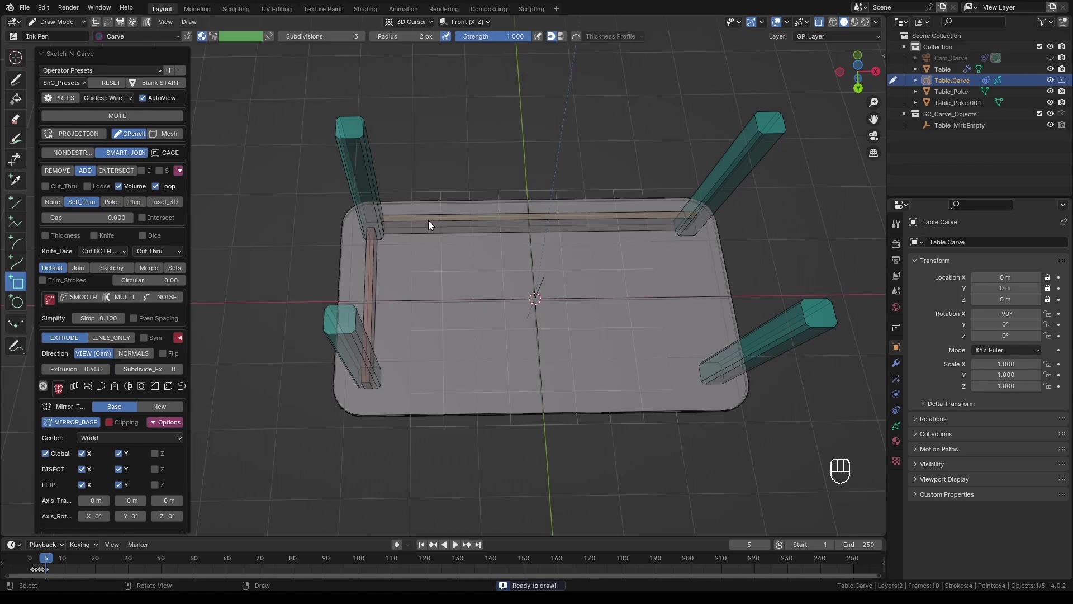
# - Join Table_Poke and Table_Poke.001 into the Table object with Ctrl+J
pyautogui.press('Escape')
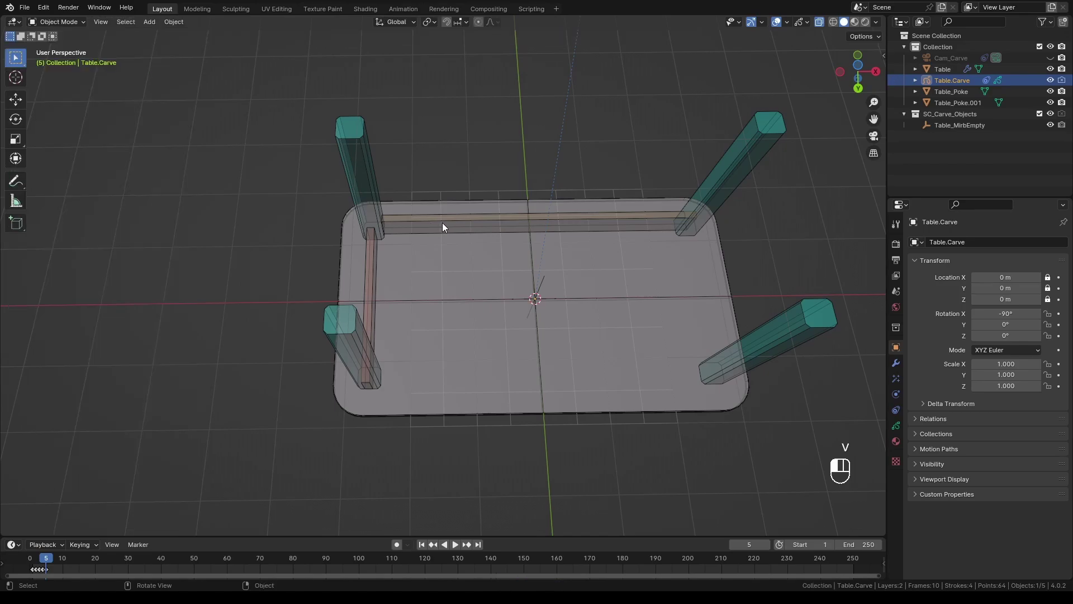
pyautogui.click(442, 222)
pyautogui.keyDown('shift'); pyautogui.click(374, 254); pyautogui.keyUp('shift')
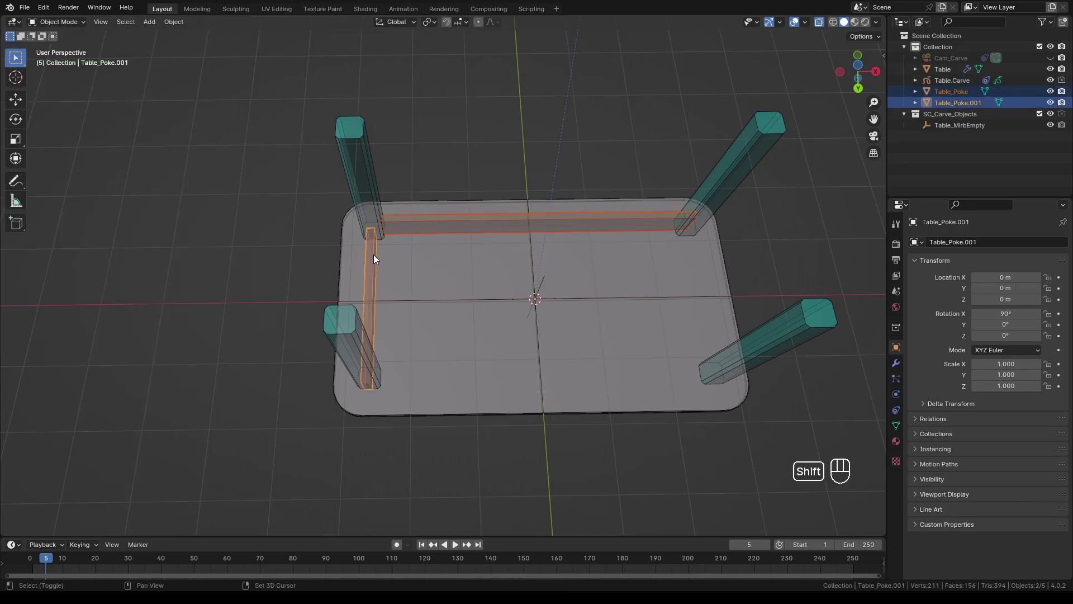
pyautogui.keyDown('shift'); pyautogui.click(427, 260); pyautogui.keyUp('shift')
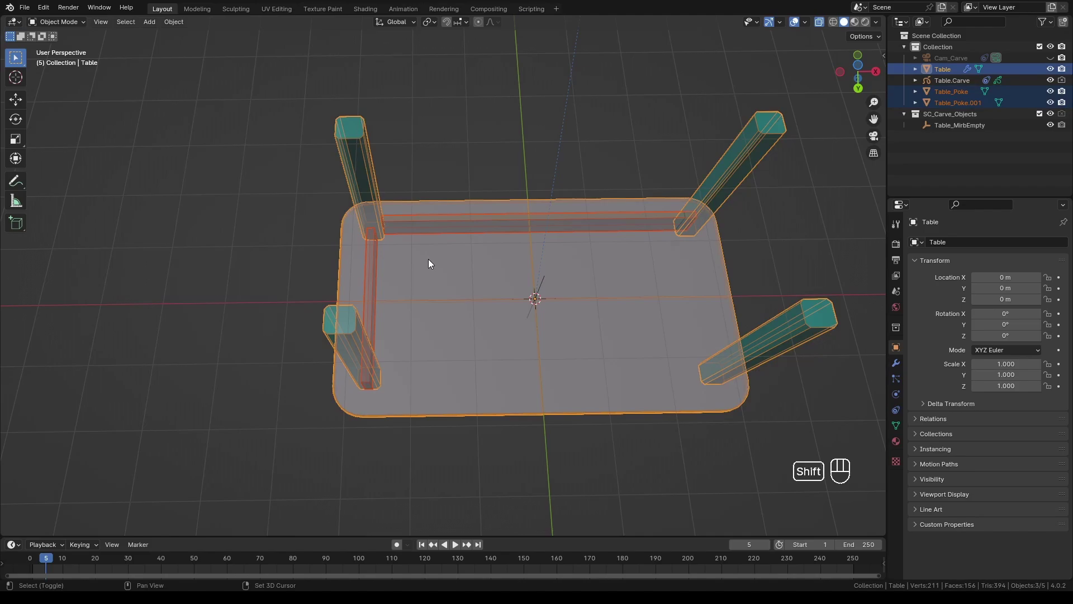
pyautogui.hotkey('ctrl', 'j')
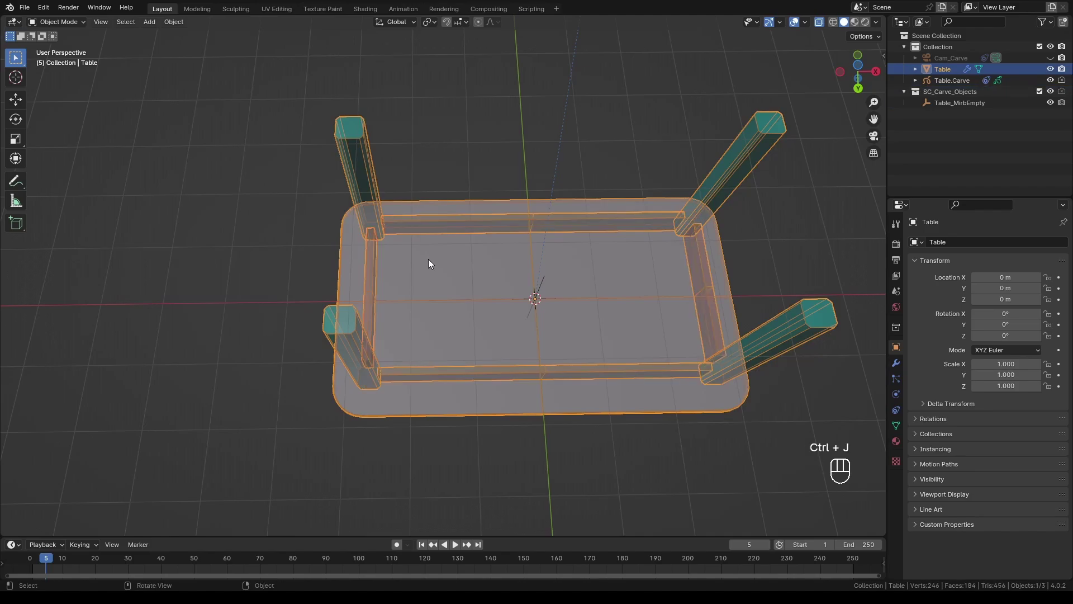
pyautogui.click(448, 173)
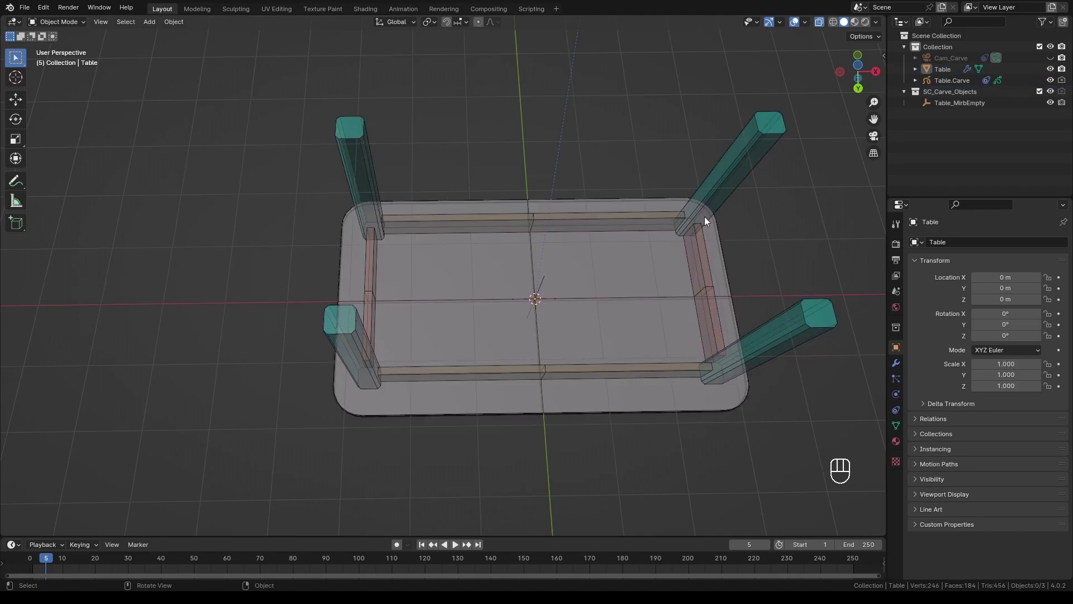
# - In solid shading and front camera view, draw a polyline brace outline from leg to apron at the corner
pyautogui.click(821, 21)
pyautogui.moveTo(482, 216)
pyautogui.mouseDown(button='middle')
pyautogui.moveTo(524, 157)
pyautogui.moveTo(494, 179)
pyautogui.mouseUp(button='middle')
pyautogui.press('KP_0')
pyautogui.scroll(3, 362, 221)
pyautogui.keyDown('shift'); pyautogui.moveTo(362, 220); pyautogui.dragTo(463, 235, button='middle'); pyautogui.keyUp('shift')
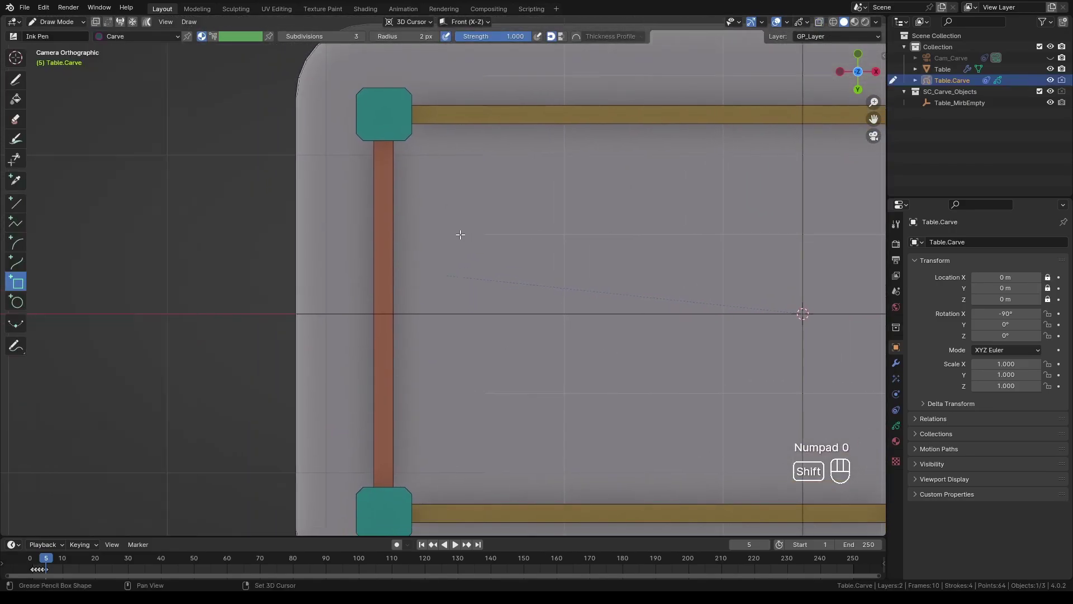
pyautogui.click(17, 224)
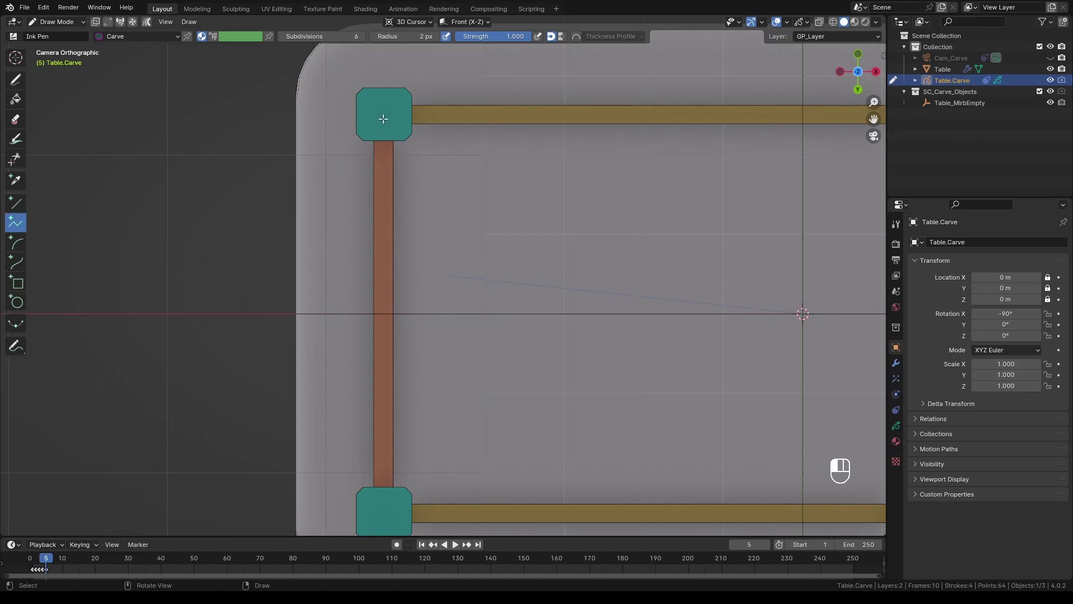
pyautogui.click(383, 118)
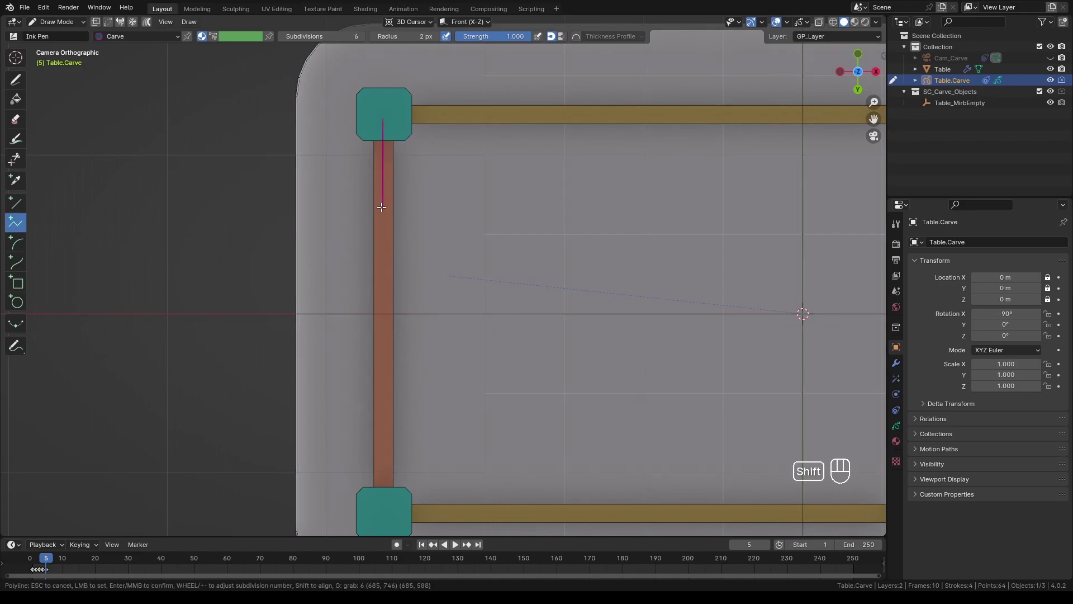
pyautogui.click(383, 207)
pyautogui.click(383, 207)
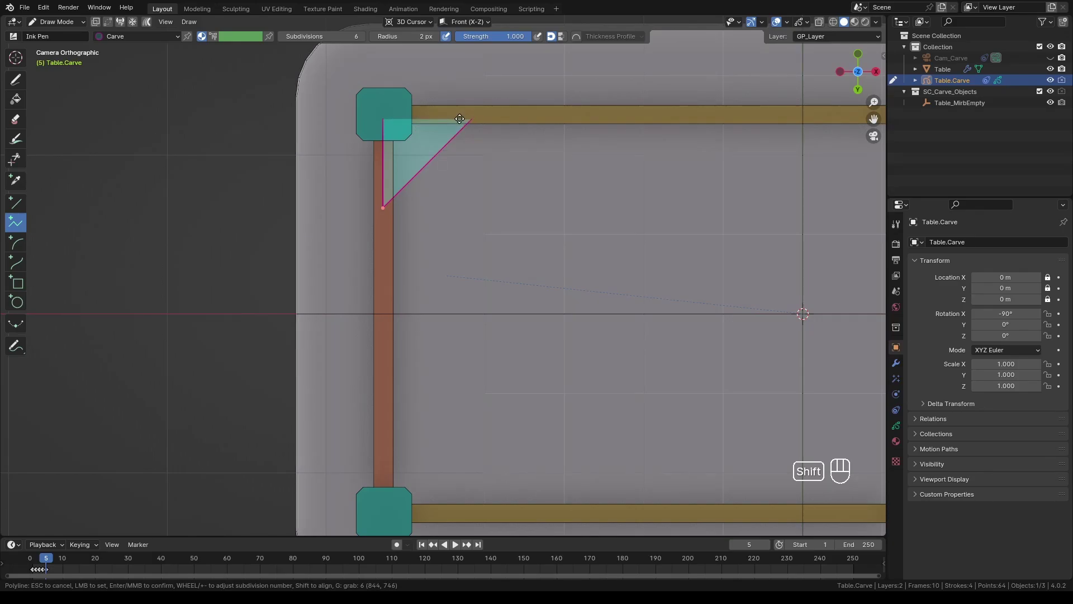
pyautogui.click(471, 119)
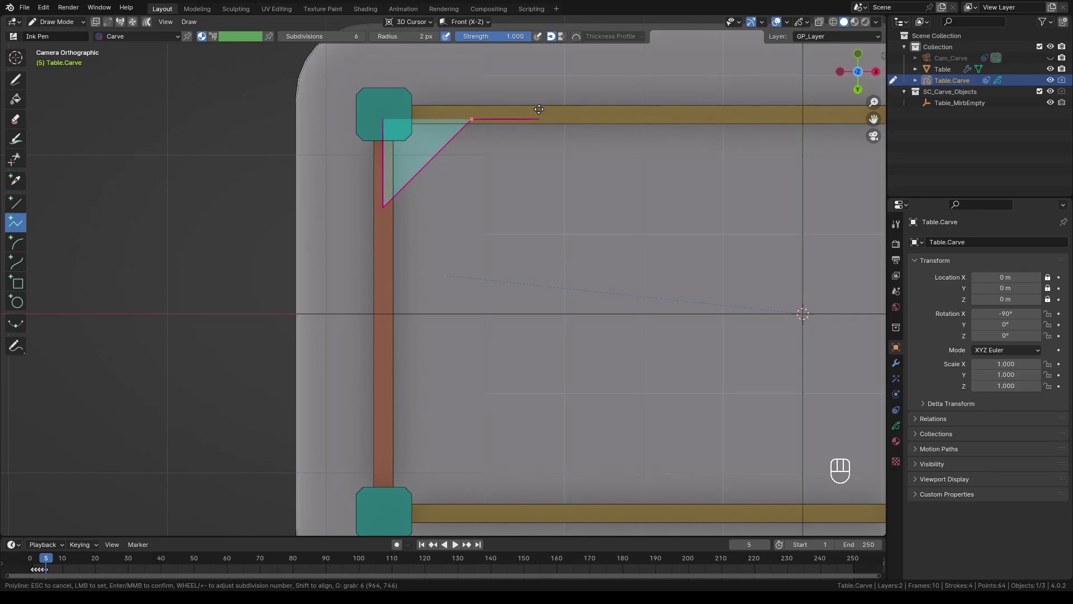
pyautogui.press('Return')
# - Carve the brace in with reset settings, Volume toggled back on, and SMART_JOIN merging it into the table
pyautogui.press('k')
pyautogui.scroll(5, 464, 274)
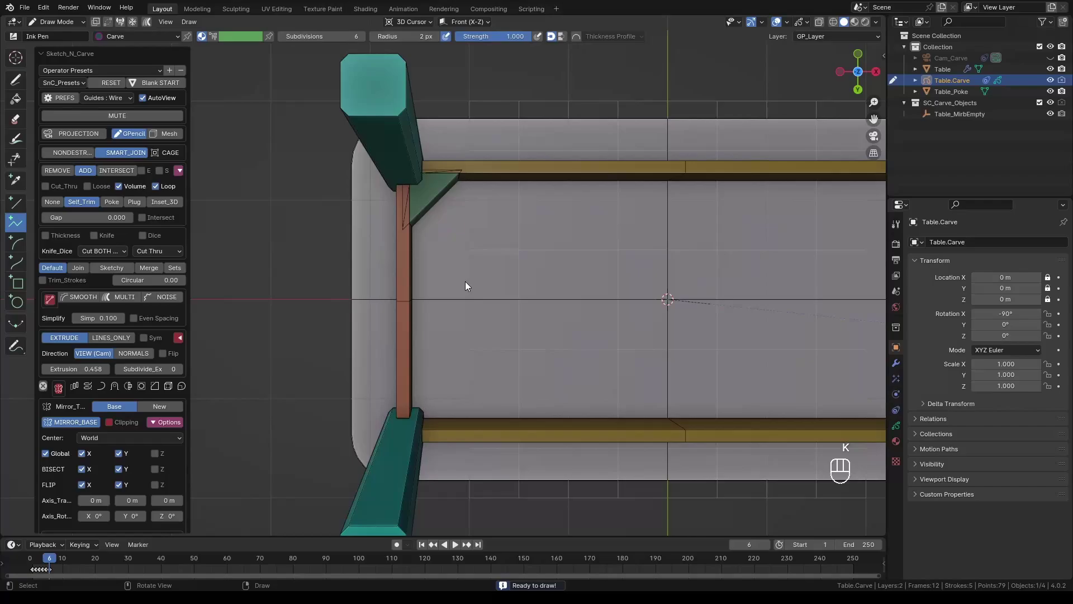
pyautogui.click(111, 85)
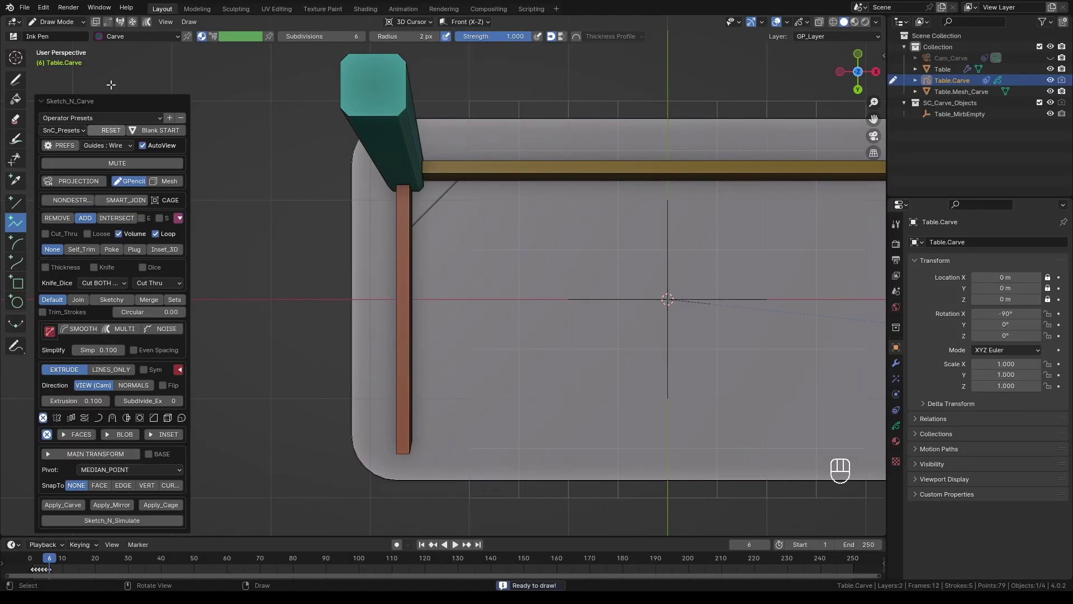
pyautogui.click(119, 233)
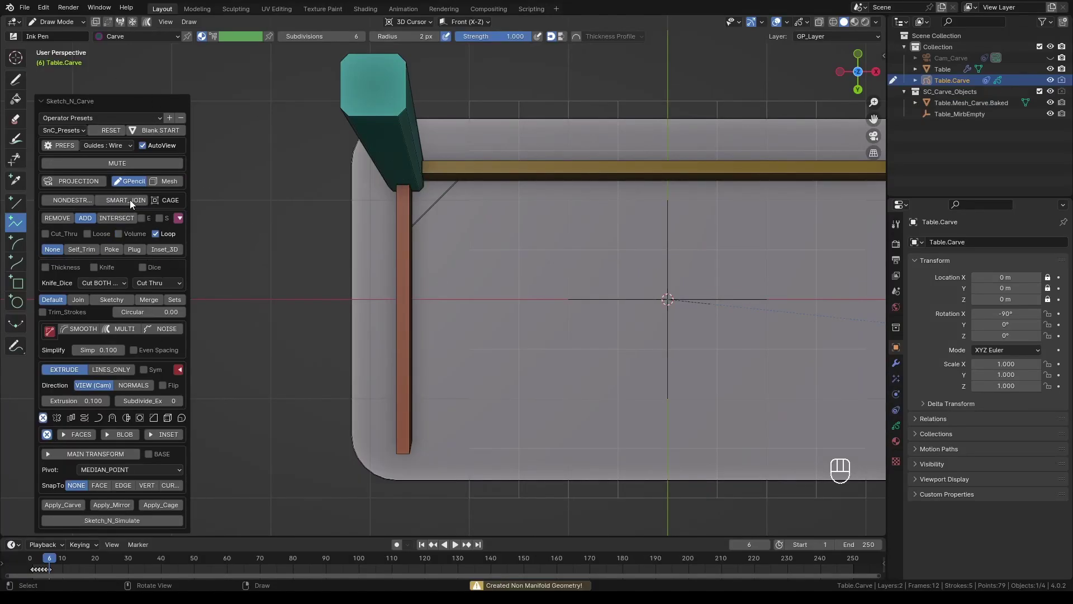
pyautogui.click(129, 200)
pyautogui.moveTo(371, 230); pyautogui.dragTo(347, 224, button='middle')
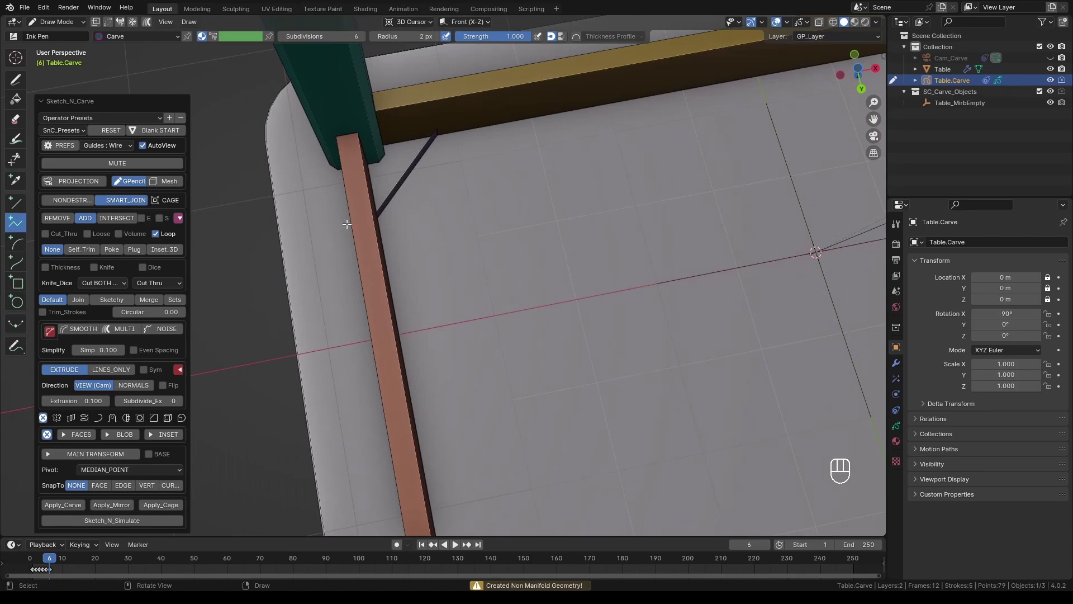
pyautogui.click(118, 234)
pyautogui.moveTo(486, 218)
pyautogui.mouseDown(button='middle')
pyautogui.moveTo(503, 303)
pyautogui.moveTo(486, 324)
pyautogui.moveTo(498, 321)
pyautogui.moveTo(499, 269)
pyautogui.moveTo(507, 281)
pyautogui.moveTo(540, 262)
pyautogui.mouseUp(button='middle')
pyautogui.scroll(-2, 506, 305)
pyautogui.press('Return')
pyautogui.scroll(2, 498, 283)
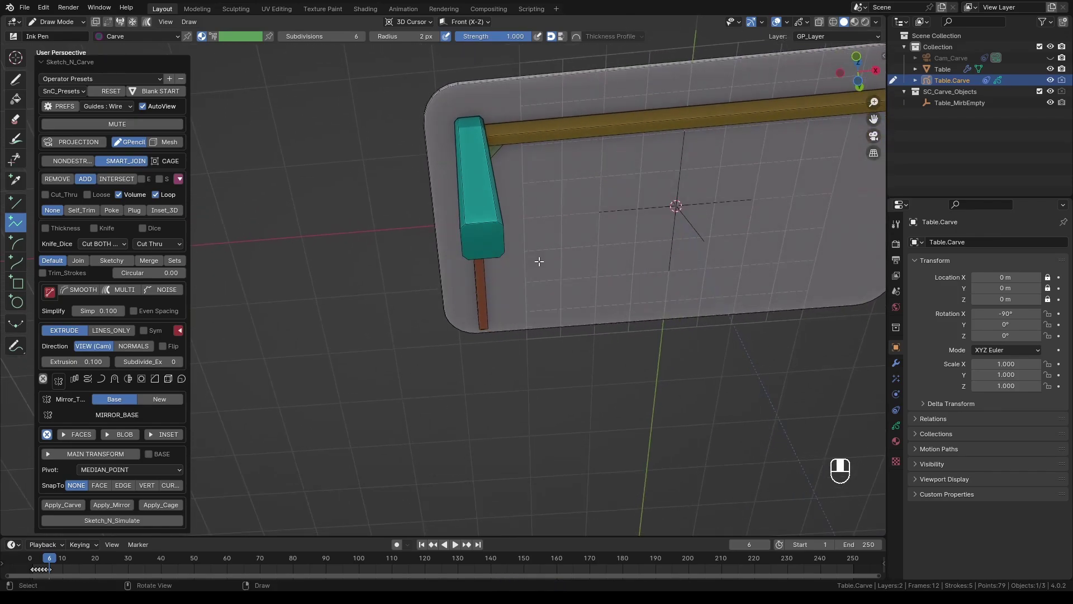
# - Center the 3D cursor on the teal leg's end face, align the grid to front, and view through the camera
pyautogui.keyDown('shift'); pyautogui.rightClick(485, 237); pyautogui.keyUp('shift')
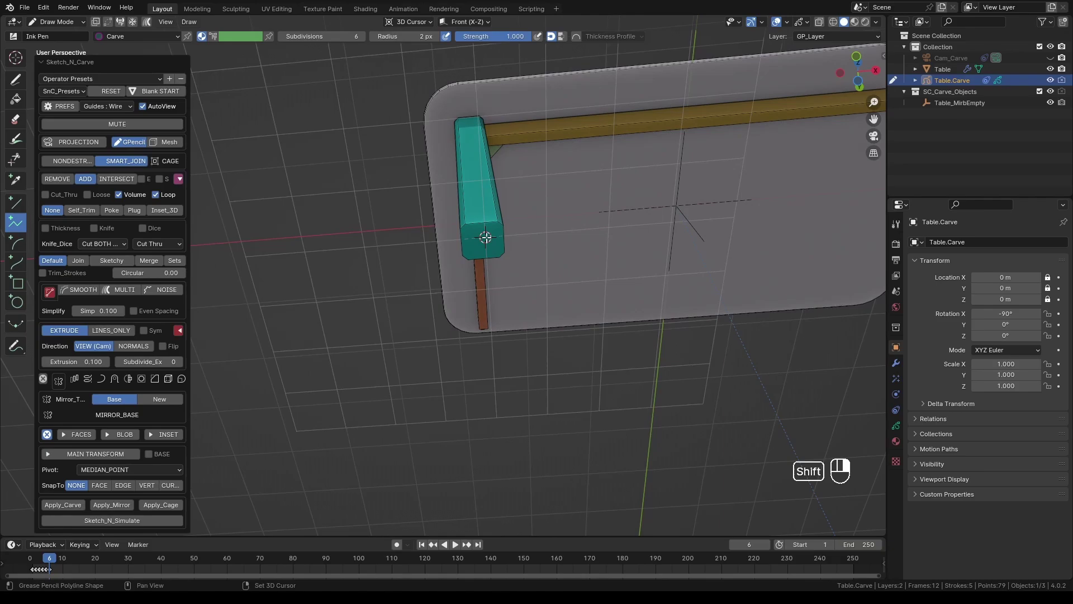
pyautogui.scroll(1, 487, 266)
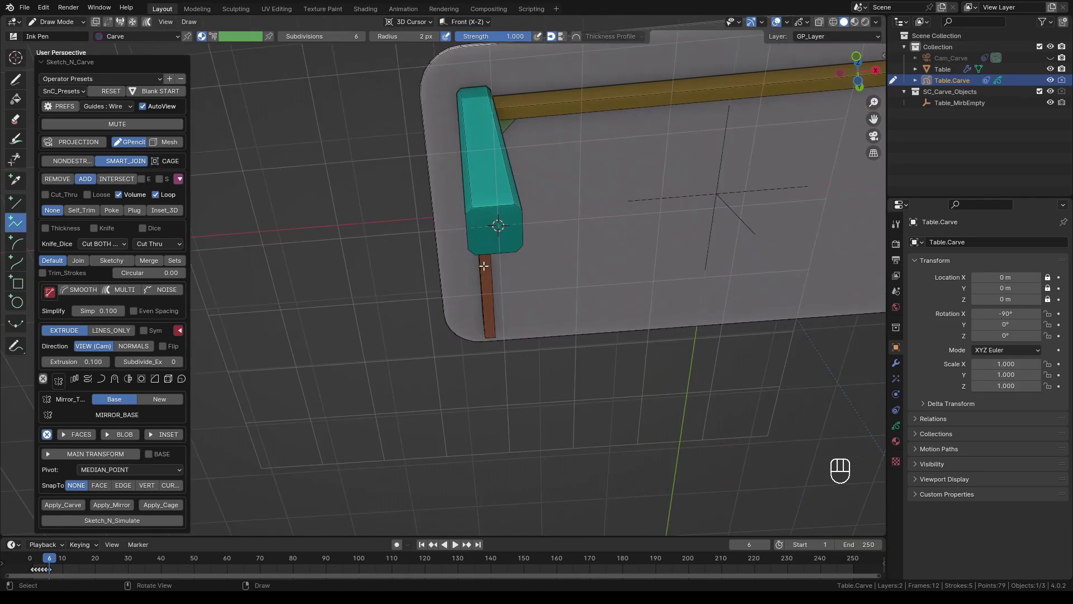
pyautogui.keyDown('alt'); pyautogui.rightClick(495, 236); pyautogui.keyUp('alt')
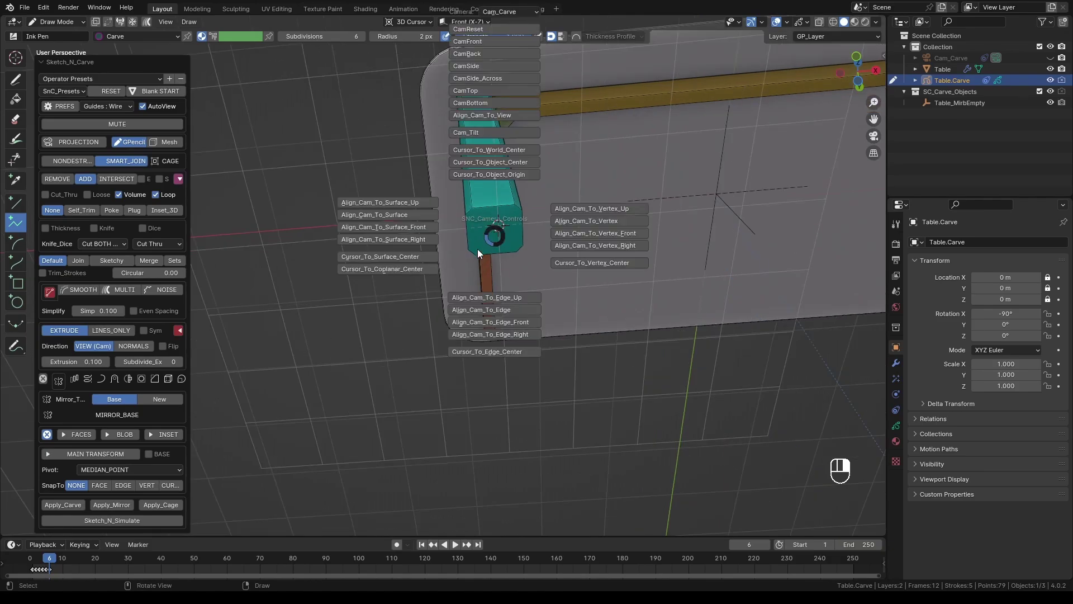
pyautogui.click(398, 256)
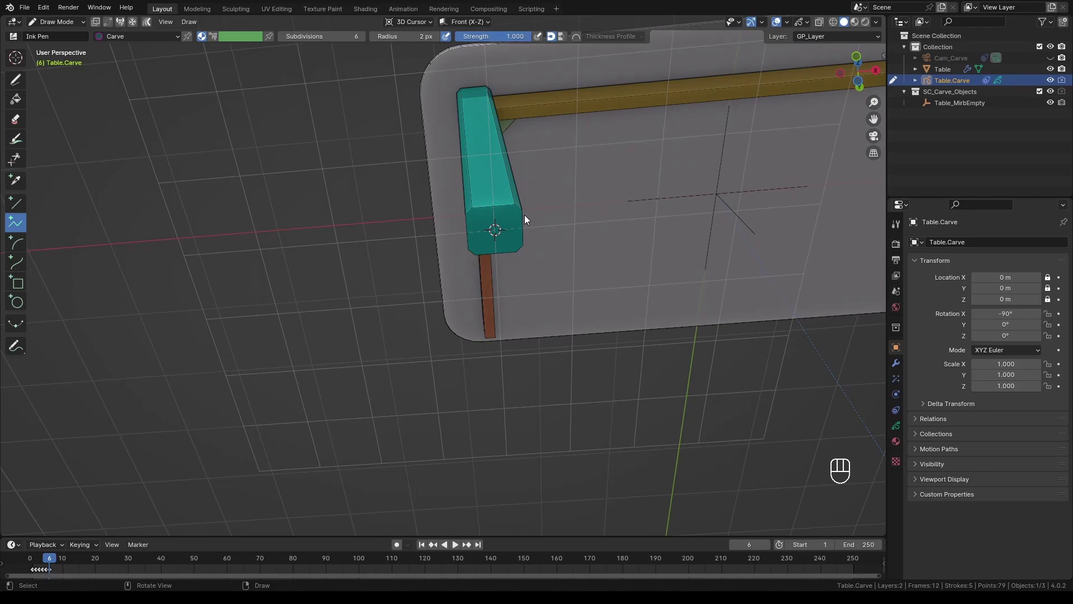
pyautogui.scroll(-3, 525, 220)
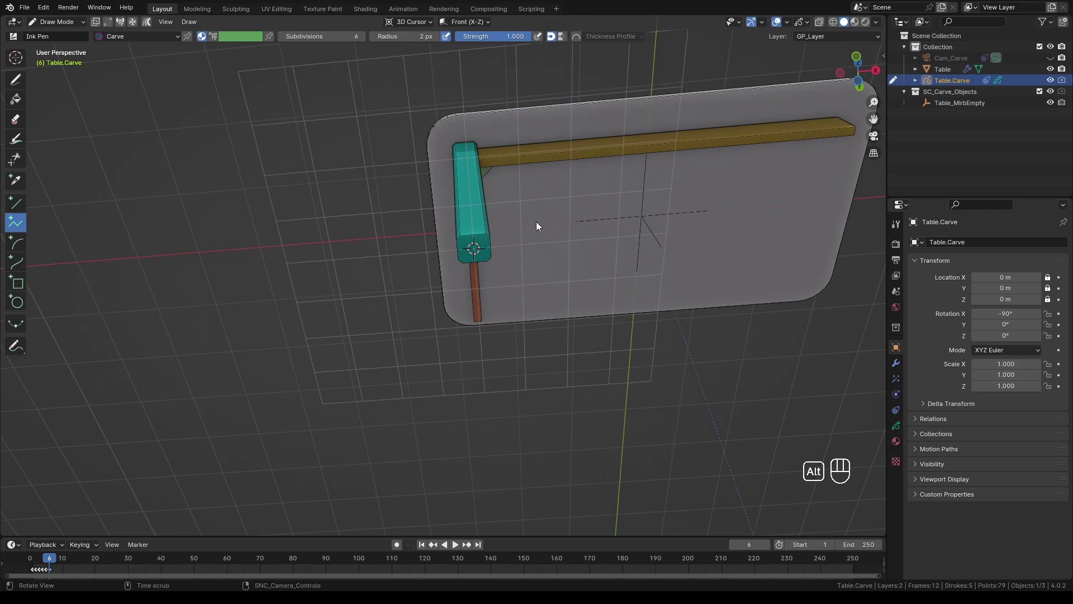
pyautogui.press('alt+KP_1')
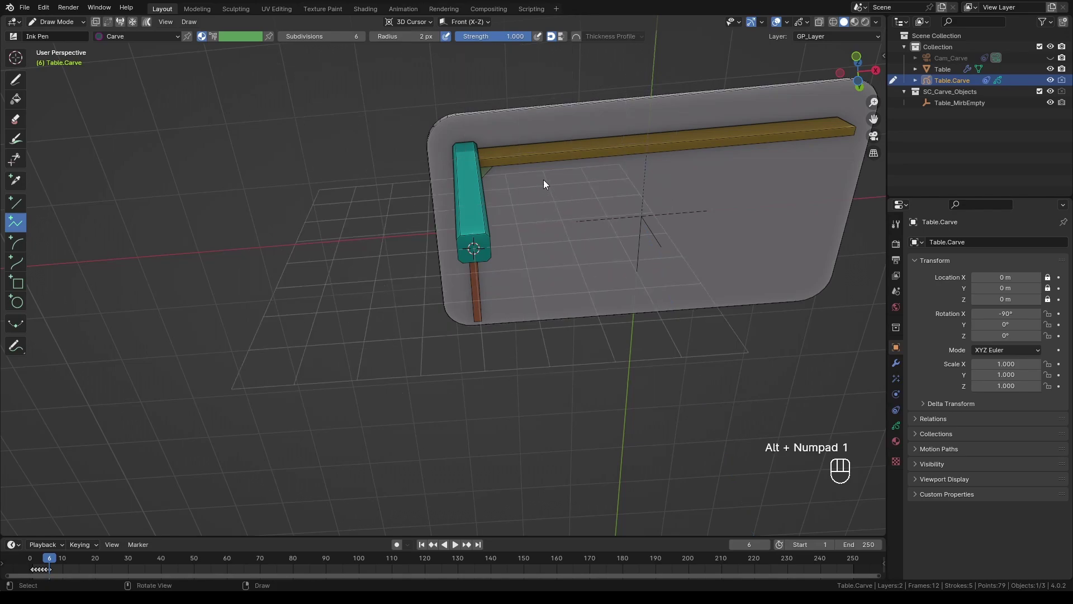
pyautogui.moveTo(508, 156); pyautogui.dragTo(521, 224, button='middle')
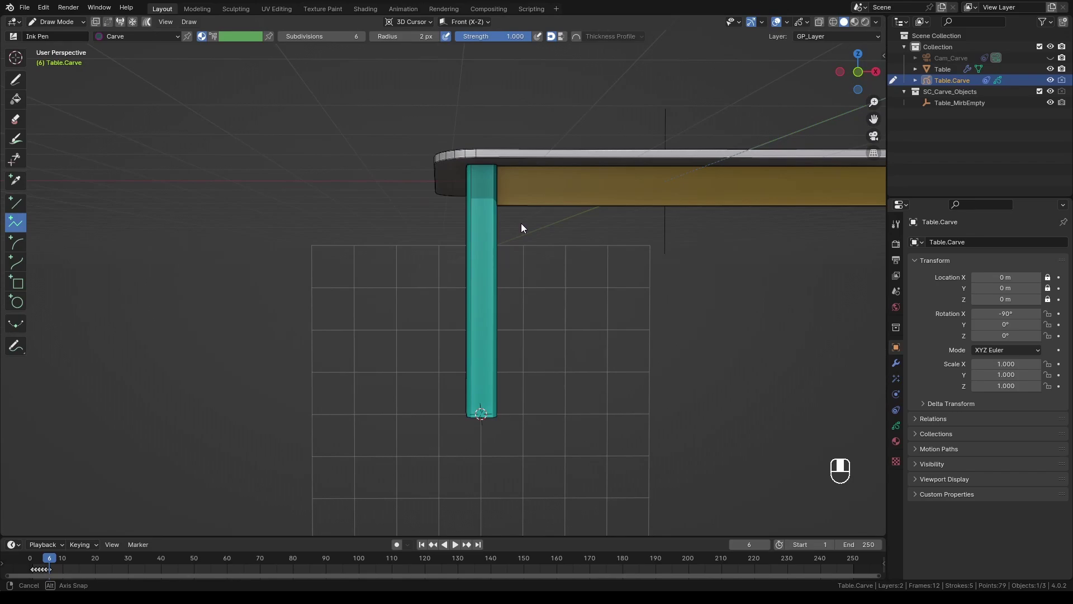
pyautogui.scroll(1, 524, 237)
pyautogui.press('KP_0')
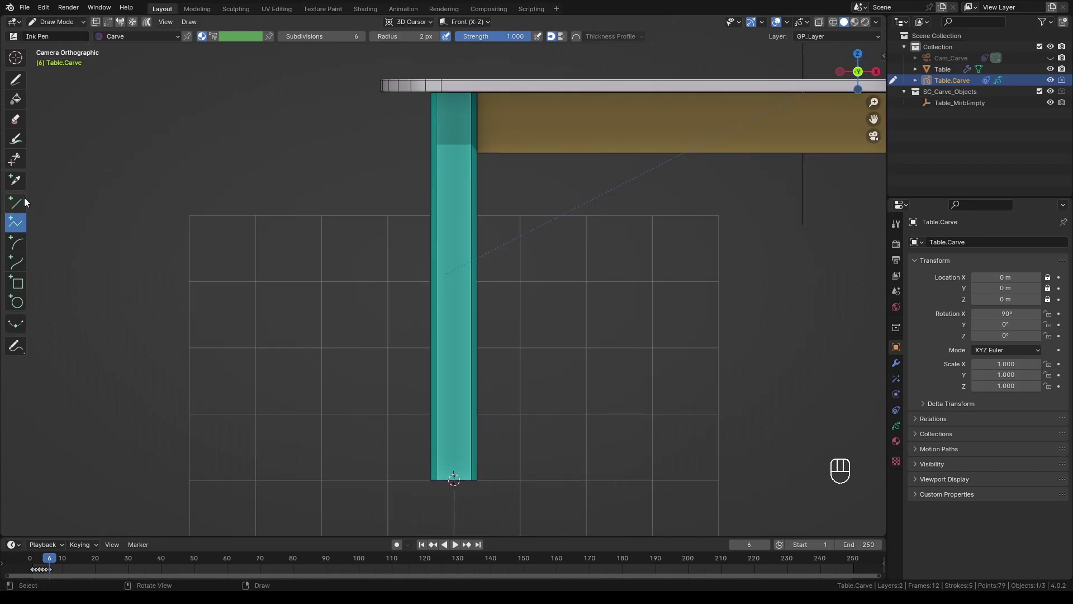
# - Sketch and confirm a tall box stroke beside the teal leg, from under the tabletop to past its end
pyautogui.click(17, 282)
pyautogui.moveTo(362, 155)
pyautogui.mouseDown()
pyautogui.moveTo(458, 228)
pyautogui.moveTo(446, 534)
pyautogui.mouseUp()
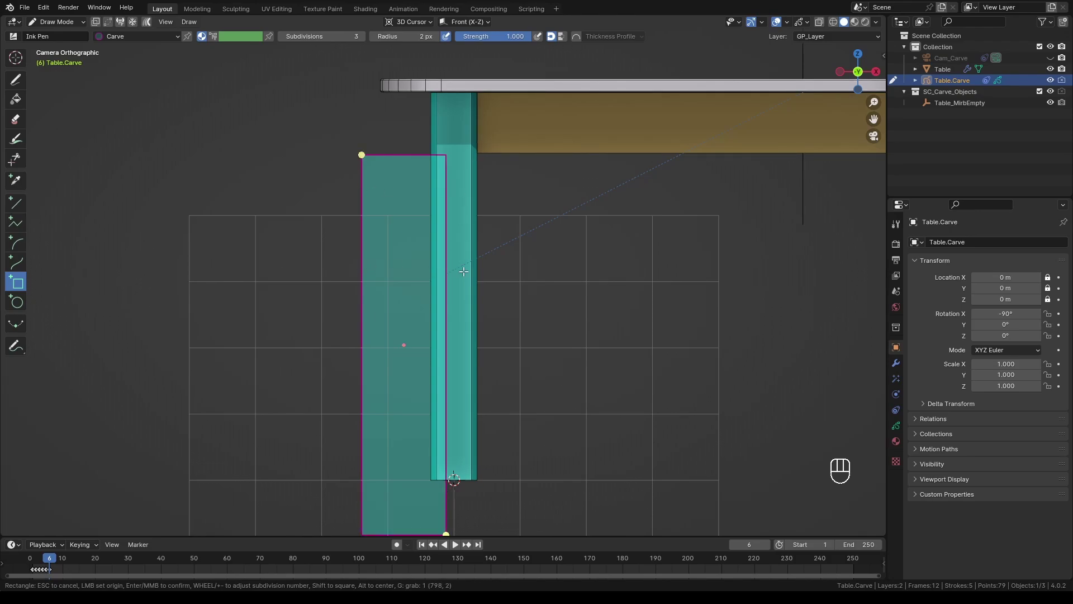
pyautogui.press('Return')
pyautogui.press('k')
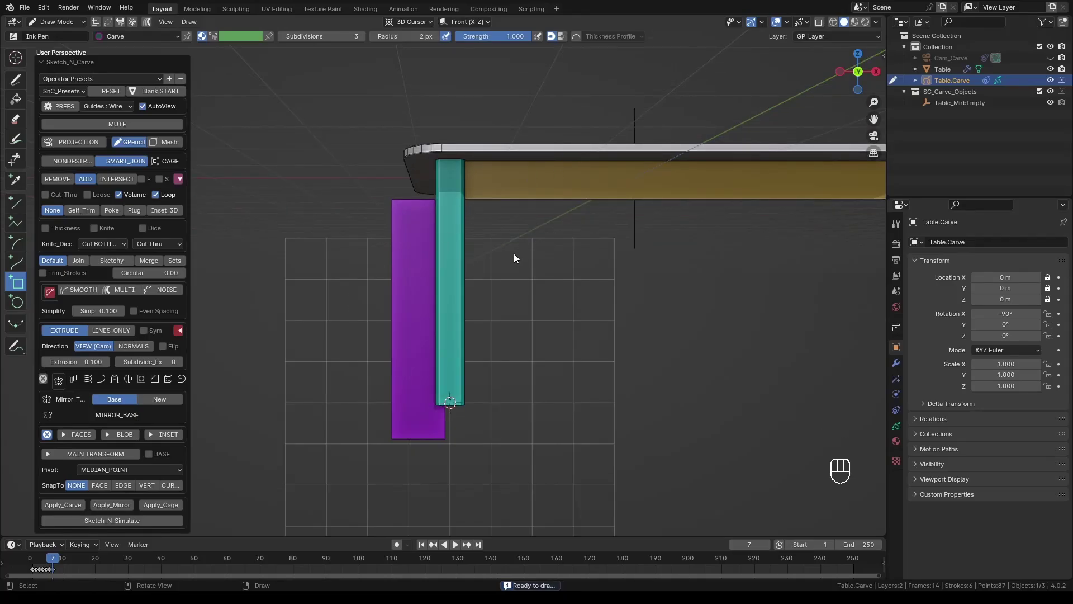
# - In see-through view, give the profile flat 2D beveled corners with 6 rounding segments
pyautogui.click(819, 21)
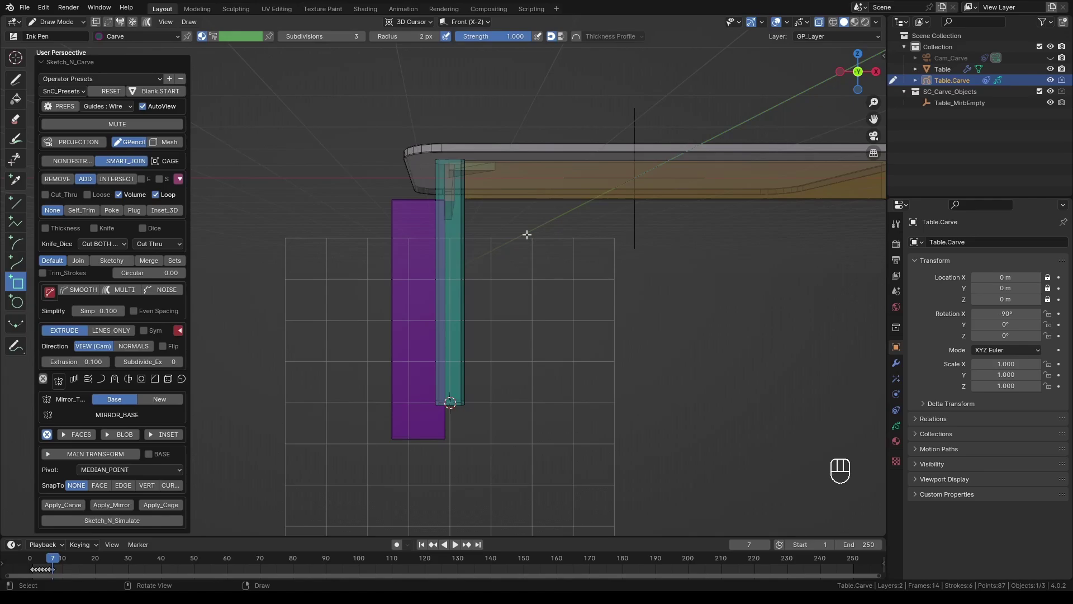
pyautogui.scroll(2, 506, 244)
pyautogui.scroll(-2, 506, 245)
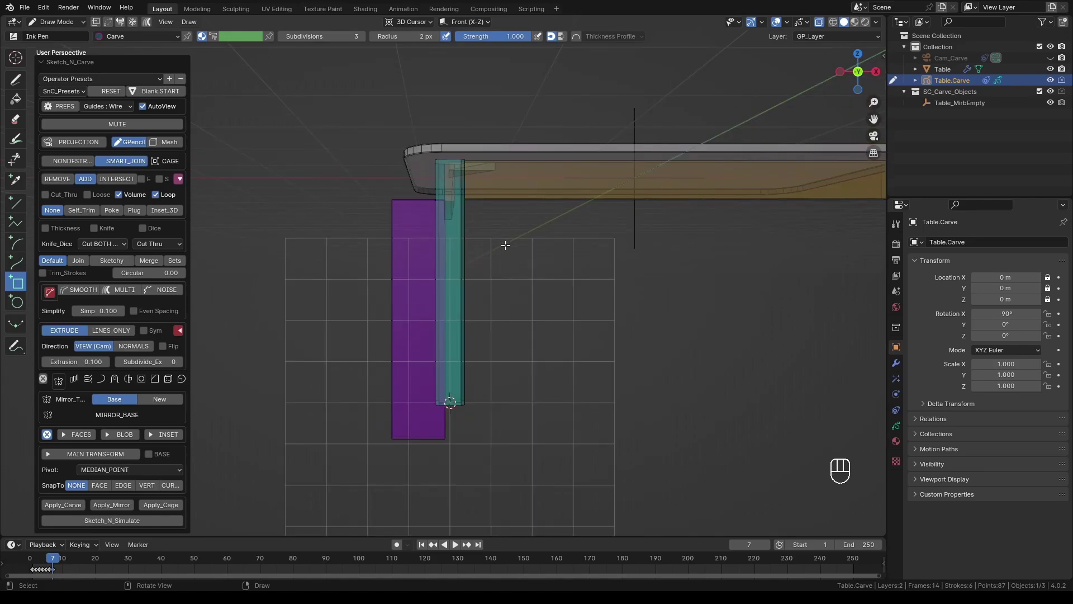
pyautogui.click(156, 380)
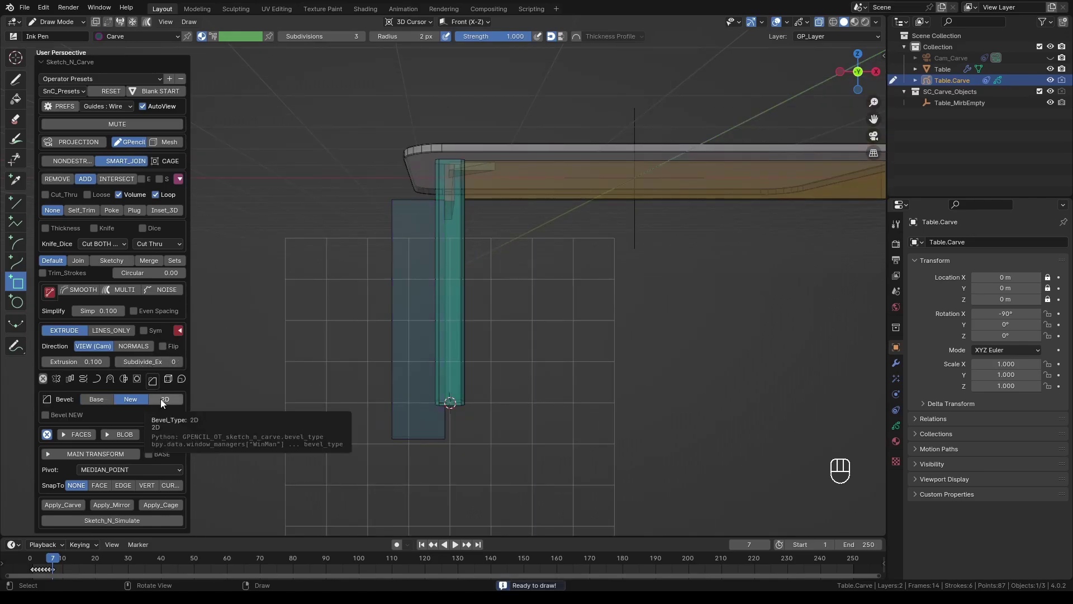
pyautogui.click(160, 398)
pyautogui.click(47, 415)
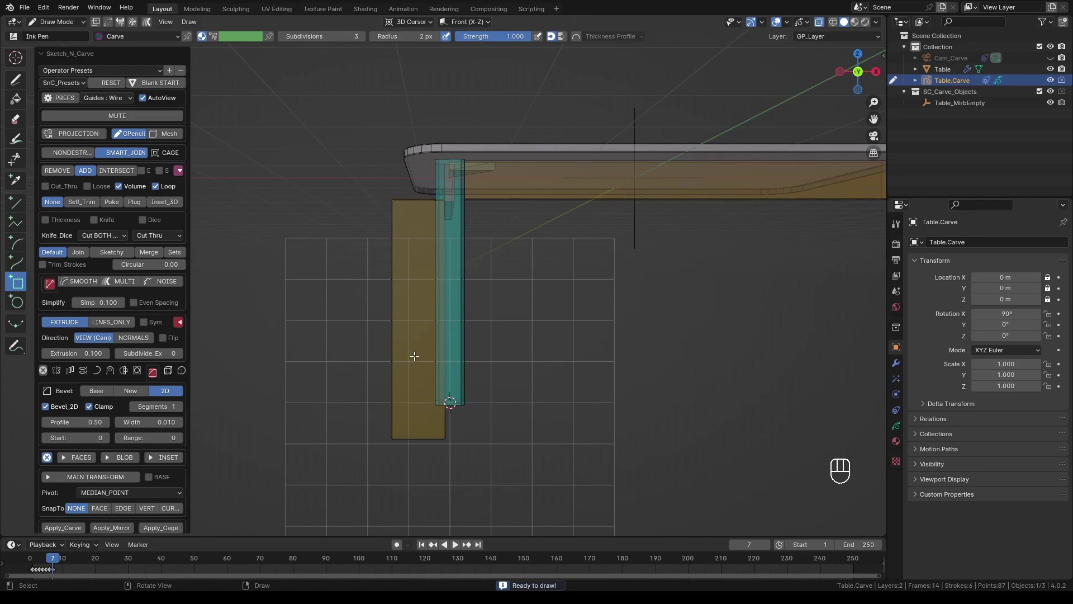
pyautogui.scroll(3, 414, 355)
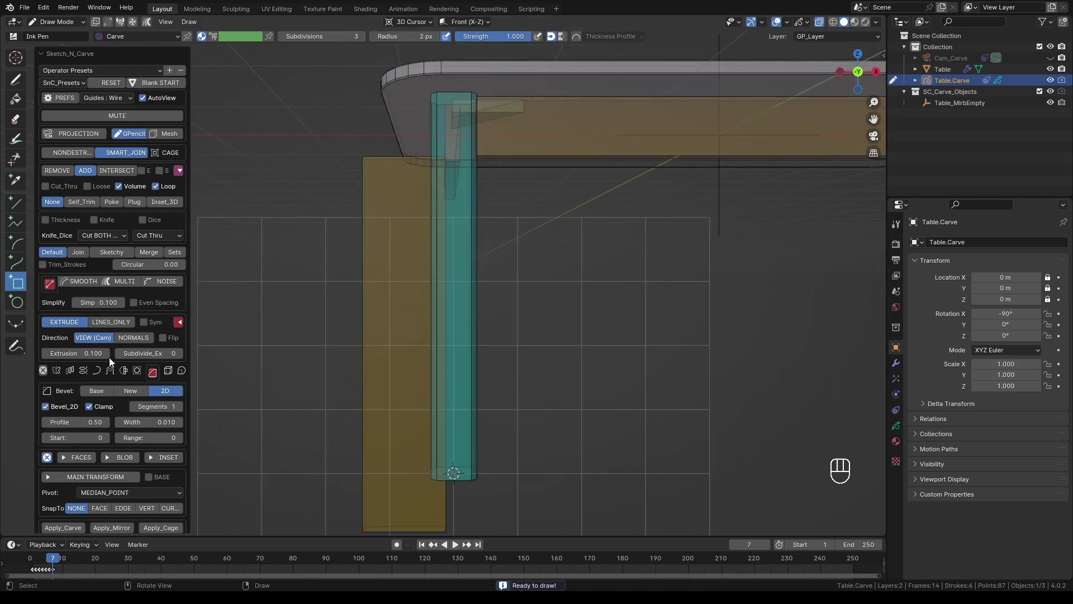
pyautogui.moveTo(150, 426); pyautogui.dragTo(215, 421)
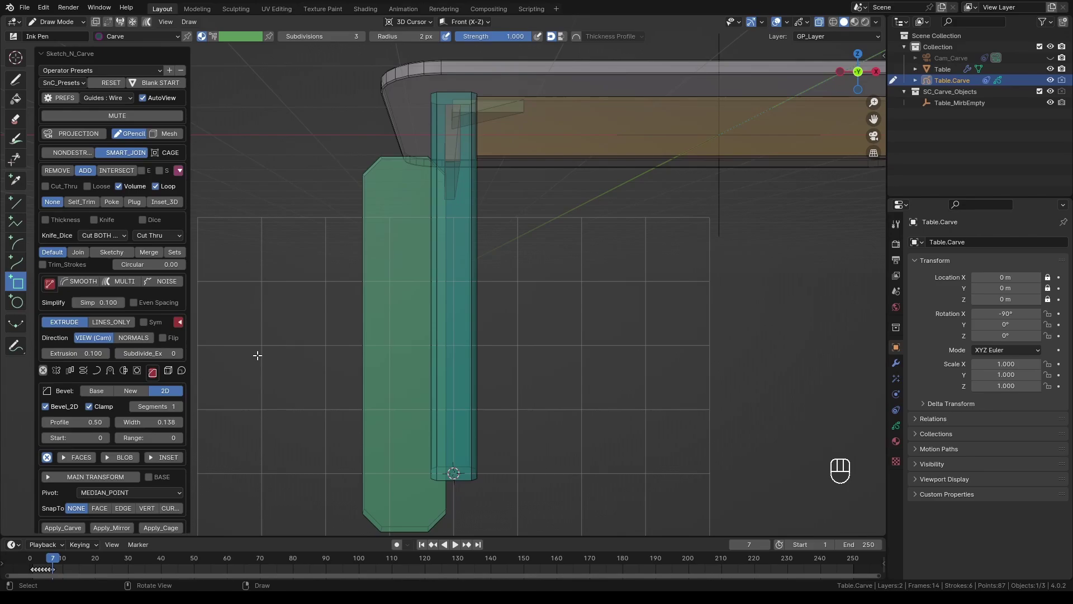
pyautogui.click(180, 407)
pyautogui.click(180, 406)
pyautogui.click(180, 407)
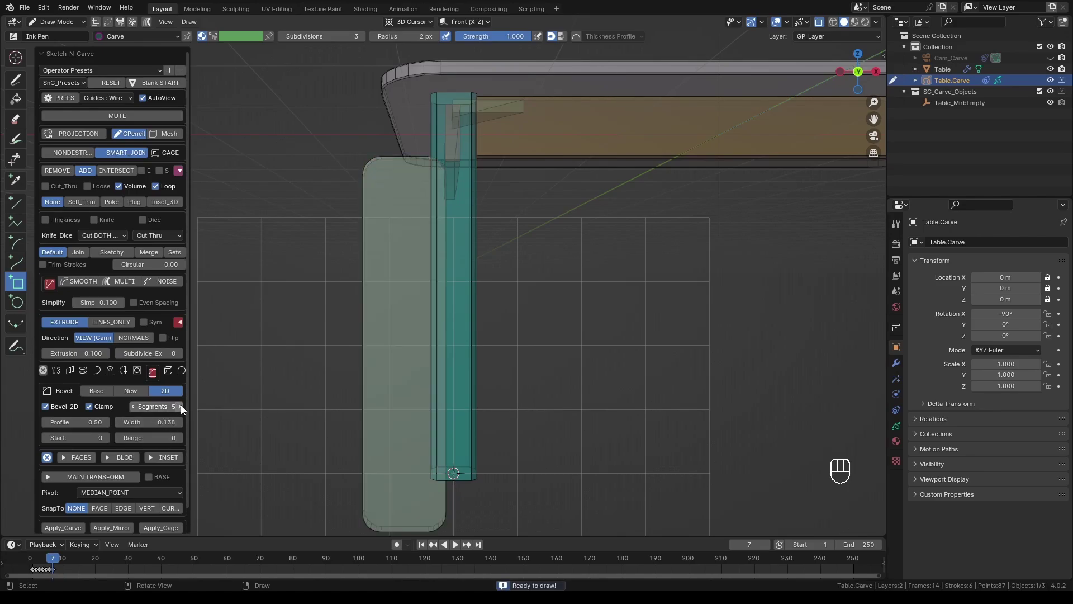
pyautogui.click(180, 406)
pyautogui.click(180, 406)
pyautogui.moveTo(387, 297)
pyautogui.mouseDown(button='middle')
pyautogui.moveTo(403, 288)
pyautogui.moveTo(376, 298)
pyautogui.mouseUp(button='middle')
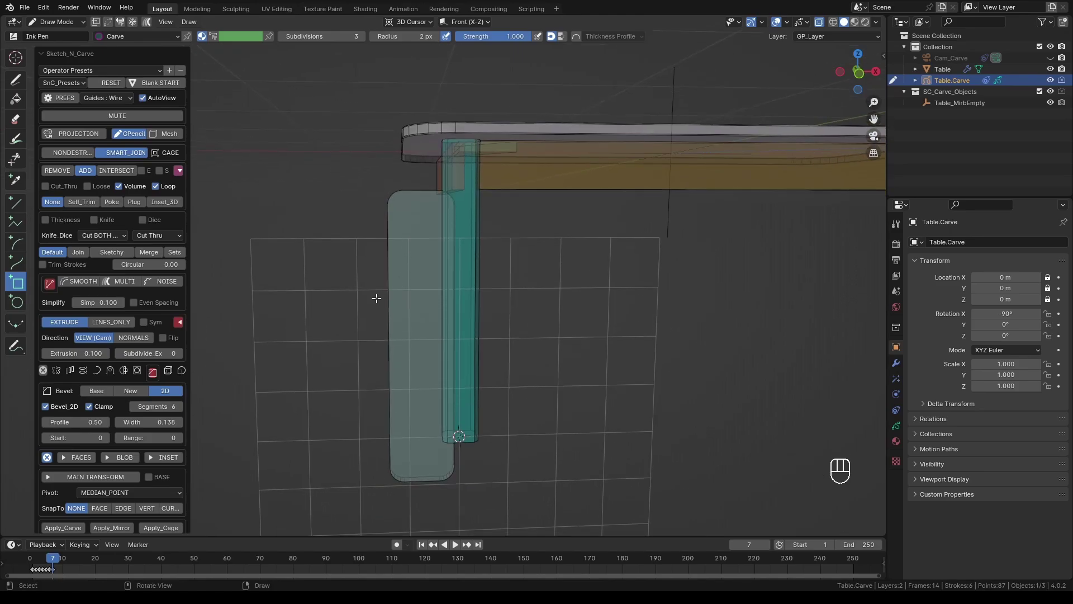
pyautogui.scroll(-1, 143, 503)
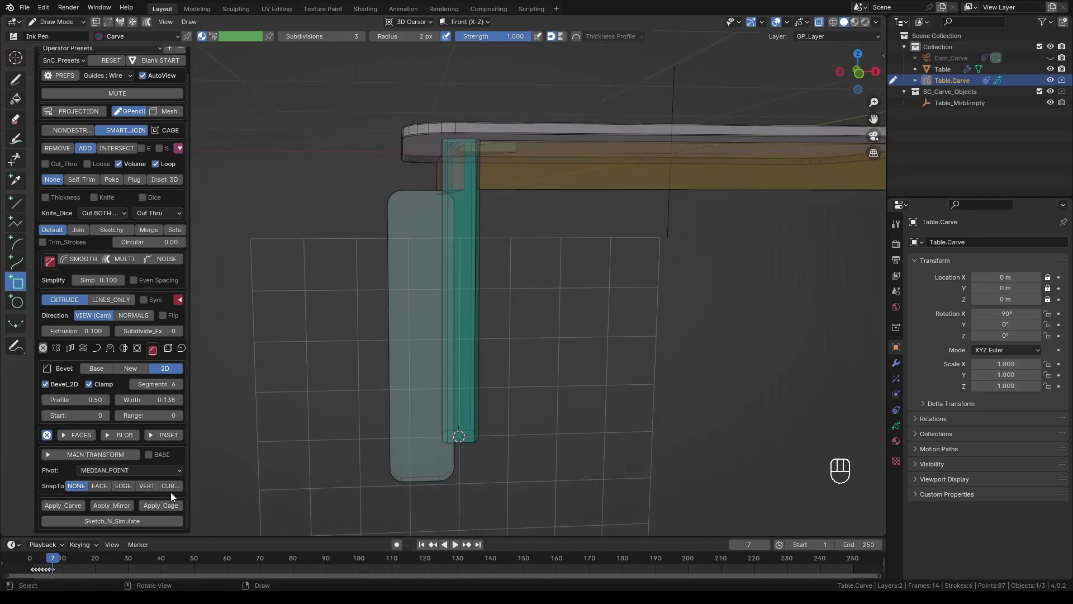
# - Limit the profile bevel to Start 1 and Range 1
pyautogui.click(179, 415)
pyautogui.click(179, 415)
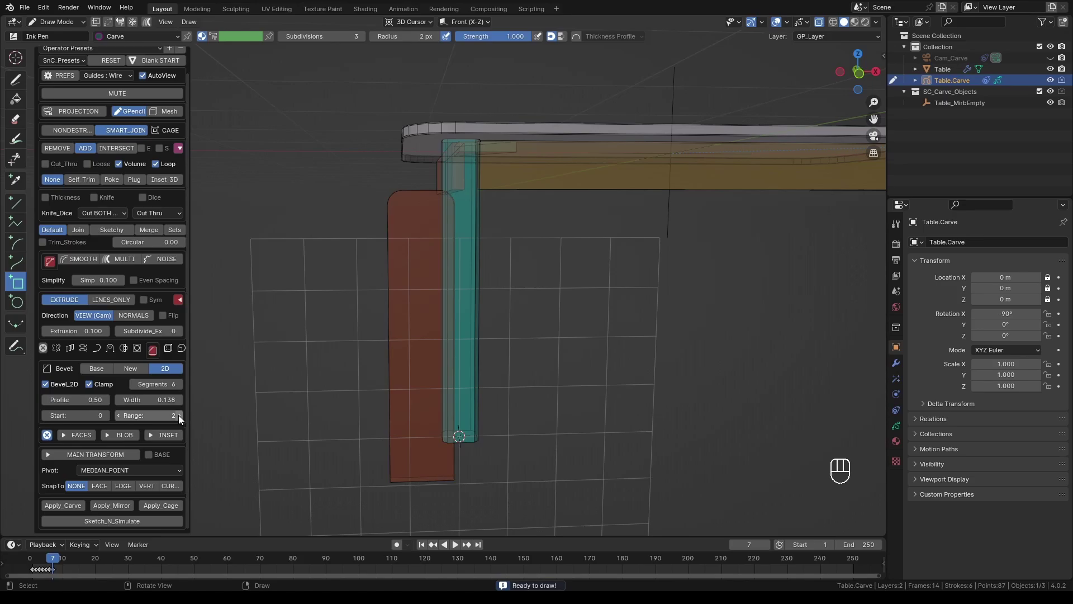
pyautogui.click(105, 415)
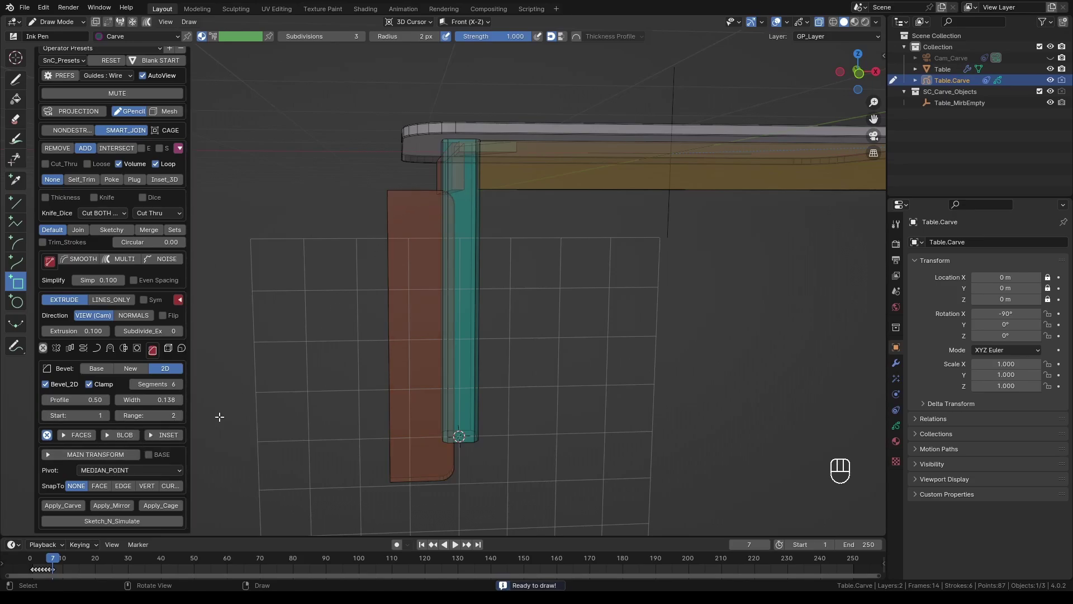
pyautogui.click(119, 415)
pyautogui.keyDown('shift'); pyautogui.moveTo(357, 326); pyautogui.dragTo(360, 364, button='middle'); pyautogui.keyUp('shift')
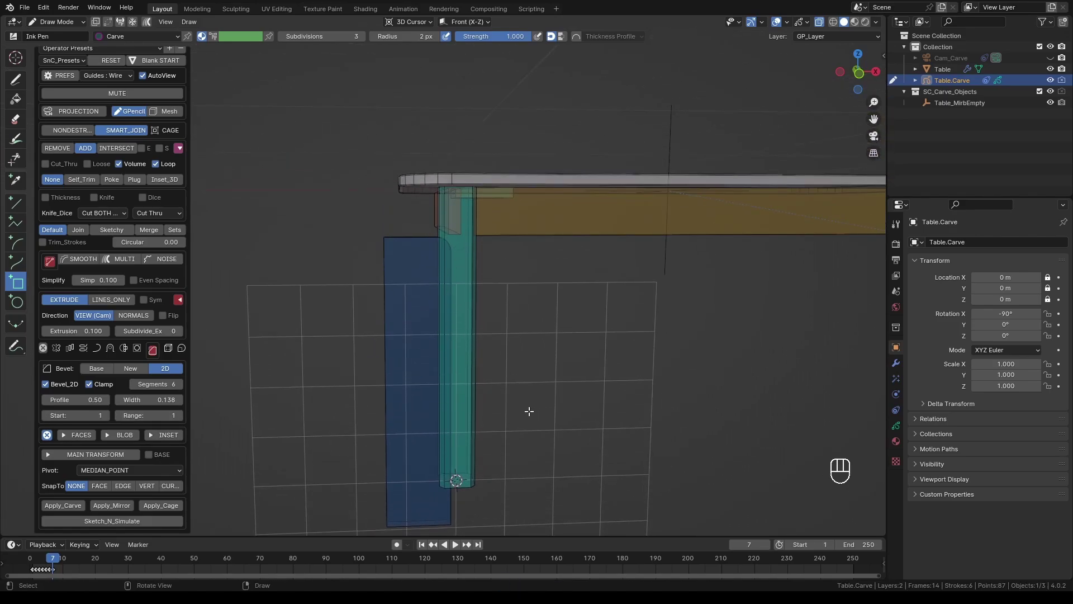
# - Spin the profile around the Z axis, centred on the 3D cursor
pyautogui.click(84, 349)
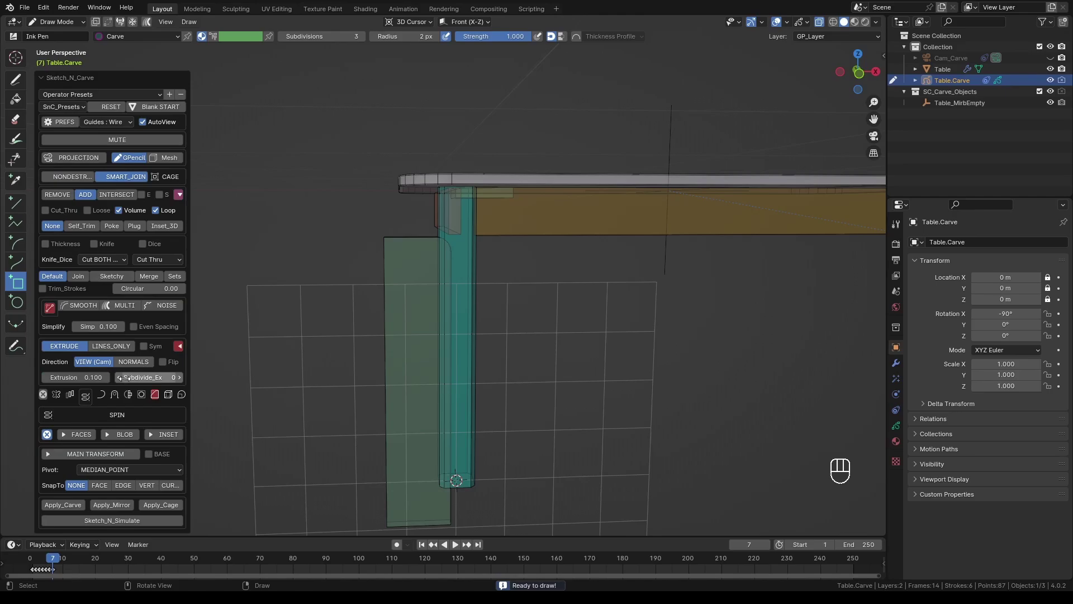
pyautogui.click(112, 414)
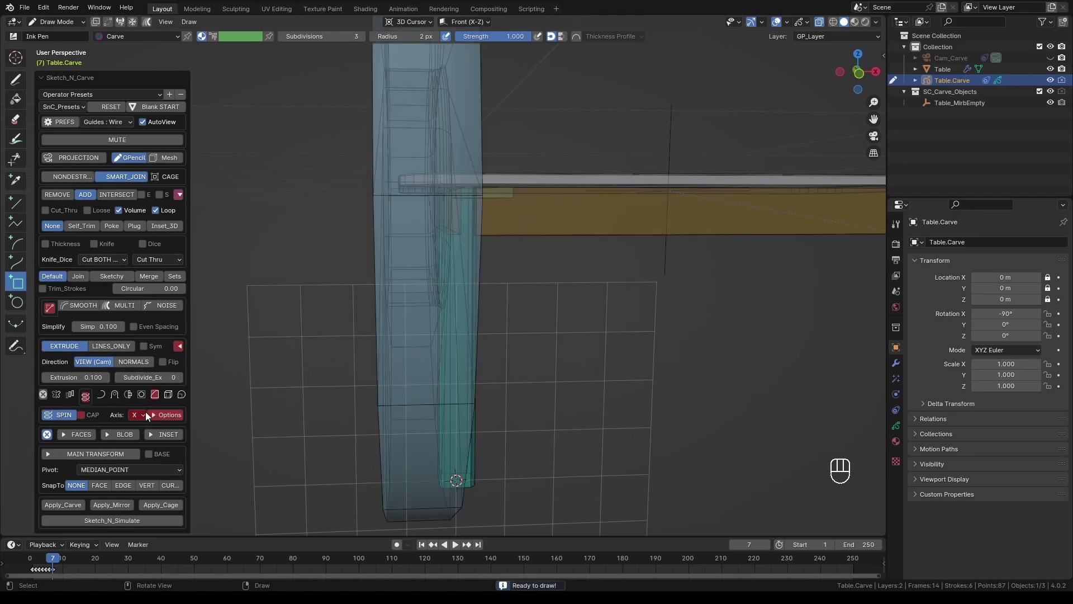
pyautogui.click(140, 414)
pyautogui.click(142, 450)
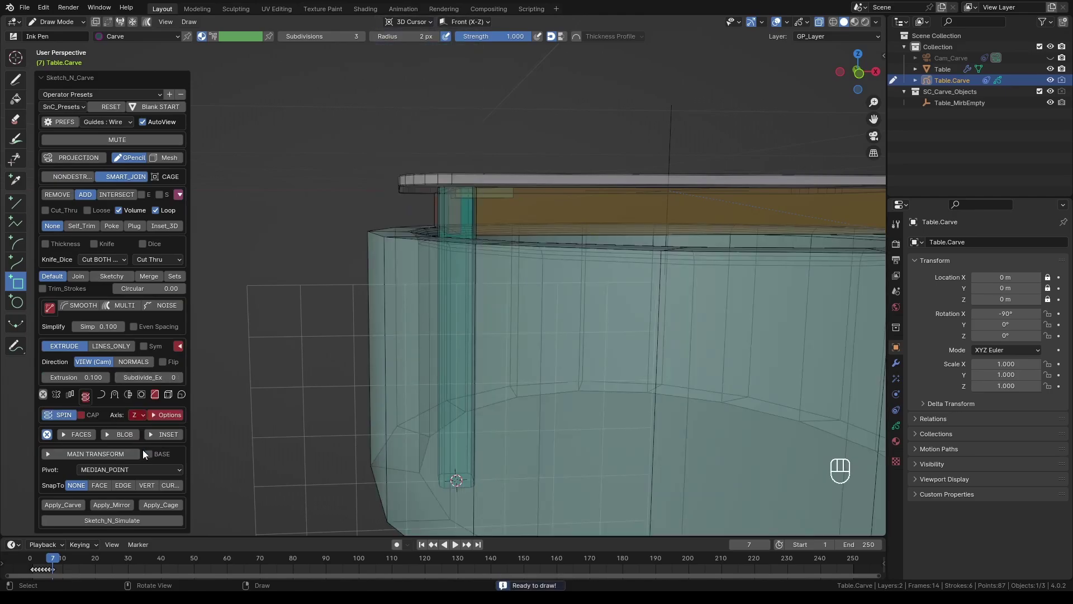
pyautogui.click(154, 414)
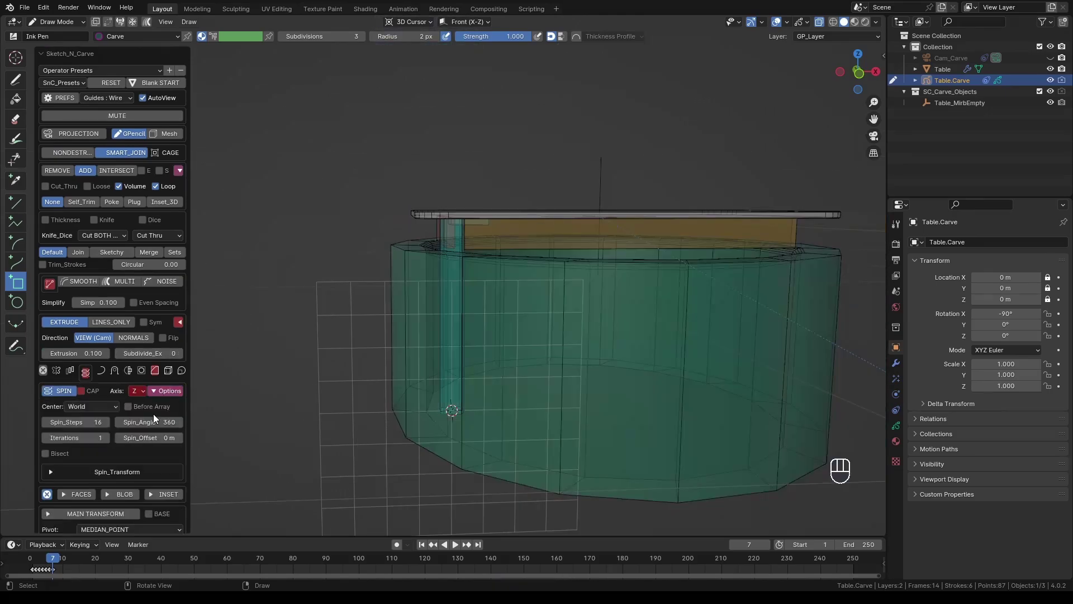
pyautogui.click(102, 407)
pyautogui.click(90, 444)
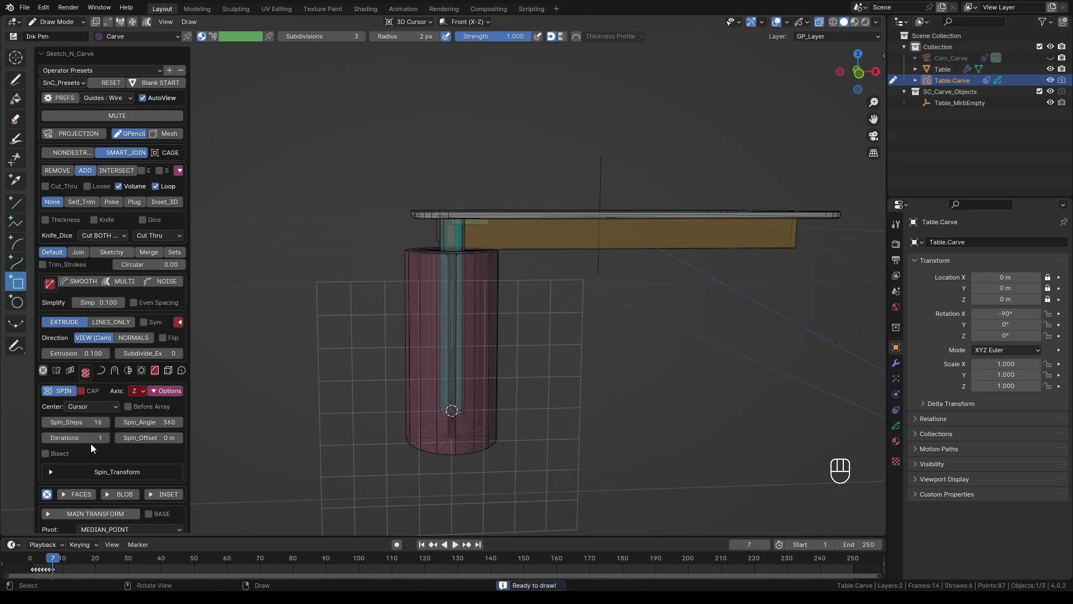
# - Switch to solid shading and set the spin carve to Remove mode to turn the leg
pyautogui.moveTo(376, 356)
pyautogui.mouseDown(button='middle')
pyautogui.moveTo(380, 377)
pyautogui.moveTo(379, 364)
pyautogui.mouseUp(button='middle')
pyautogui.scroll(4, 414, 352)
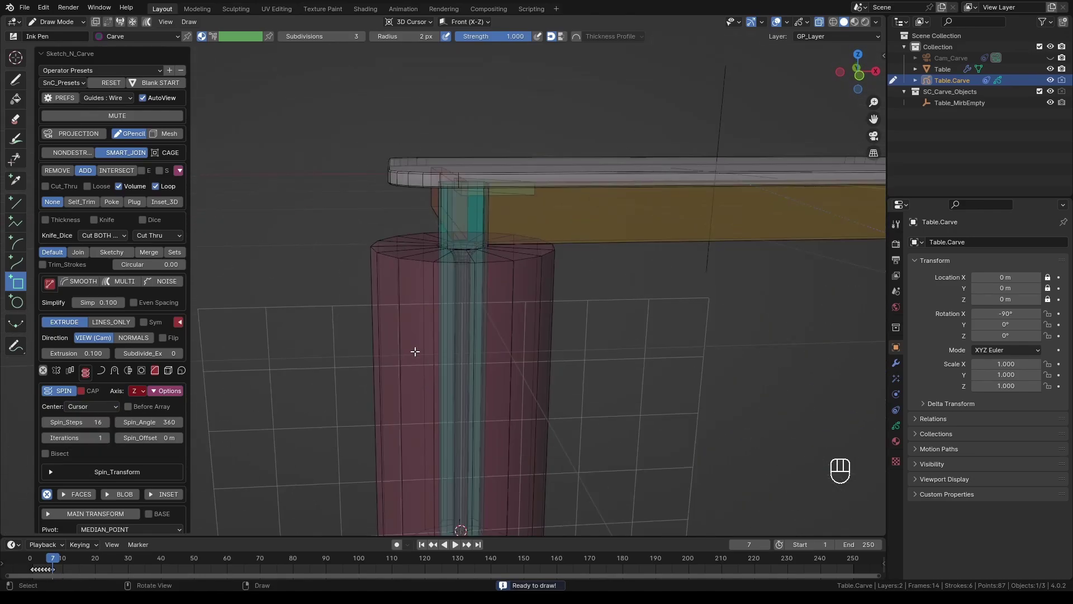
pyautogui.scroll(-4, 461, 339)
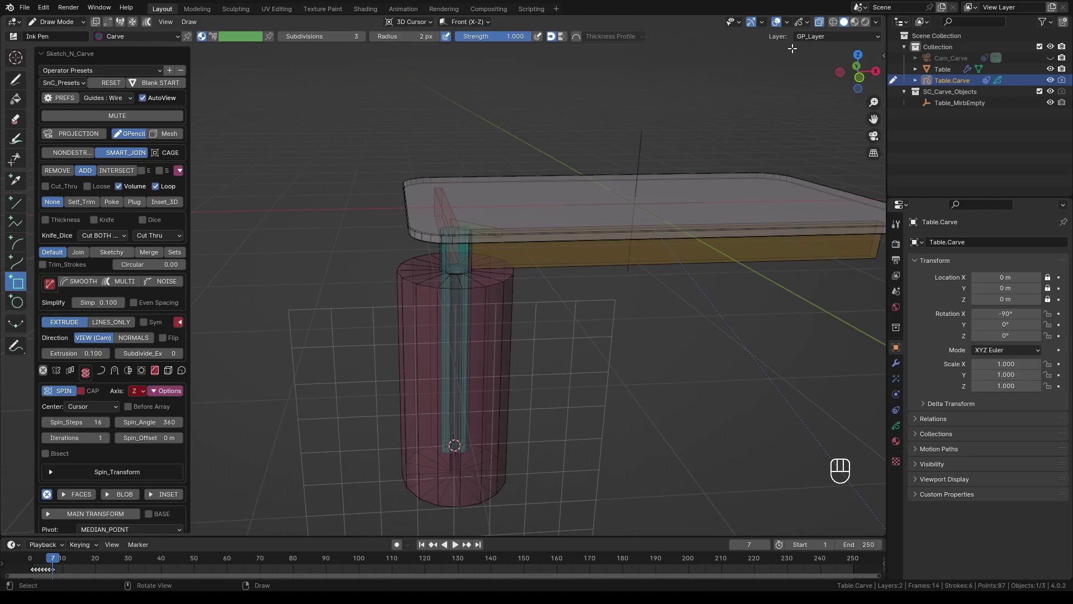
pyautogui.click(819, 22)
pyautogui.moveTo(307, 119); pyautogui.dragTo(301, 112, button='middle')
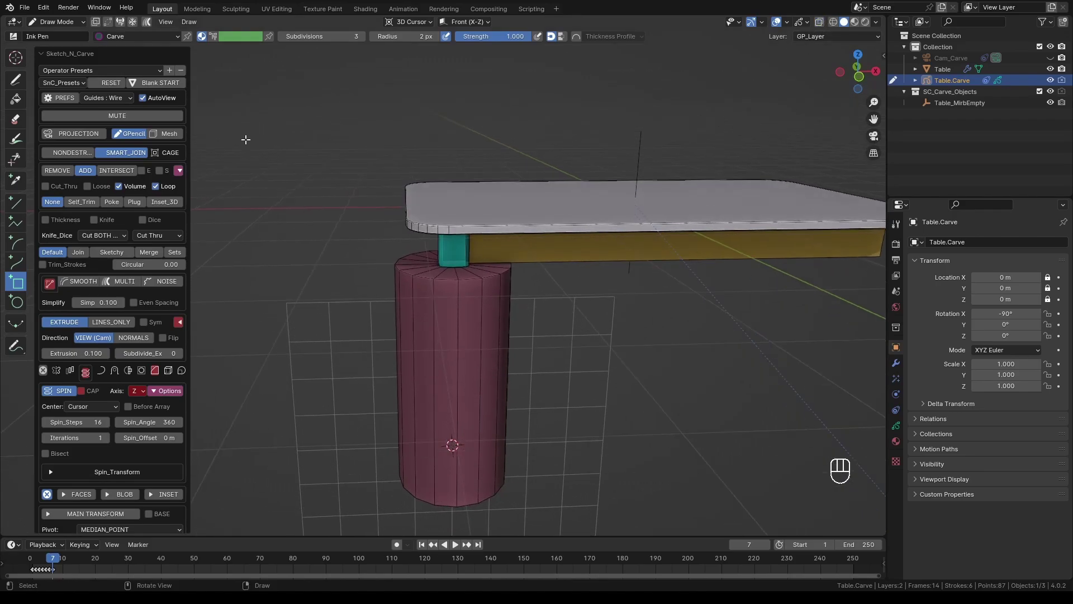
pyautogui.click(62, 169)
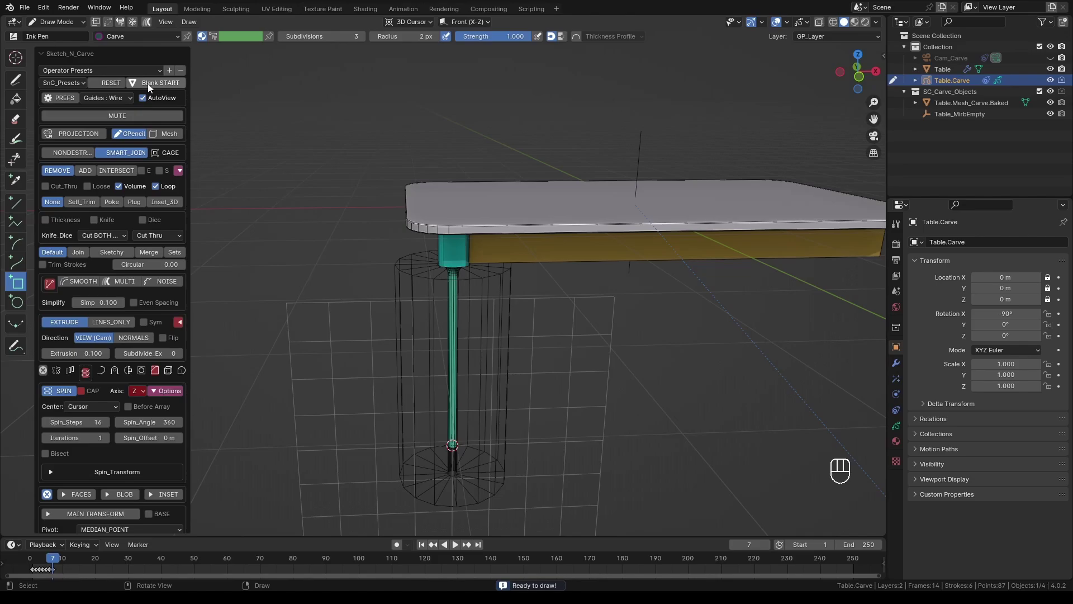
# - Hide the cutter guides and zoom in on the table leg
pyautogui.click(125, 96)
pyautogui.click(121, 110)
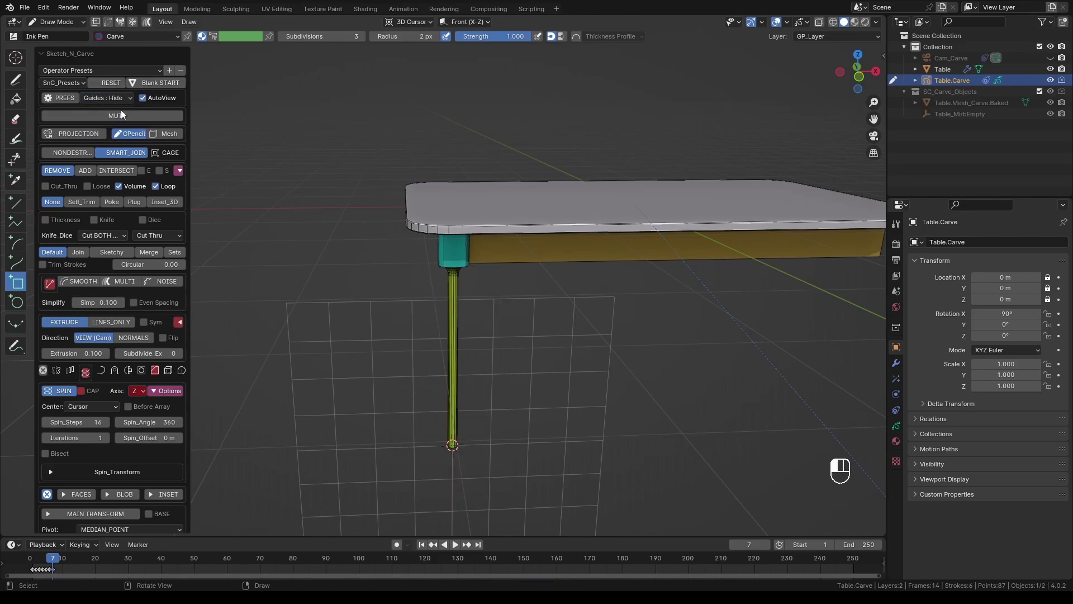
pyautogui.keyDown('shift'); pyautogui.moveTo(369, 207); pyautogui.dragTo(453, 201, button='middle'); pyautogui.keyUp('shift')
pyautogui.scroll(1, 434, 177)
pyautogui.scroll(1, 443, 196)
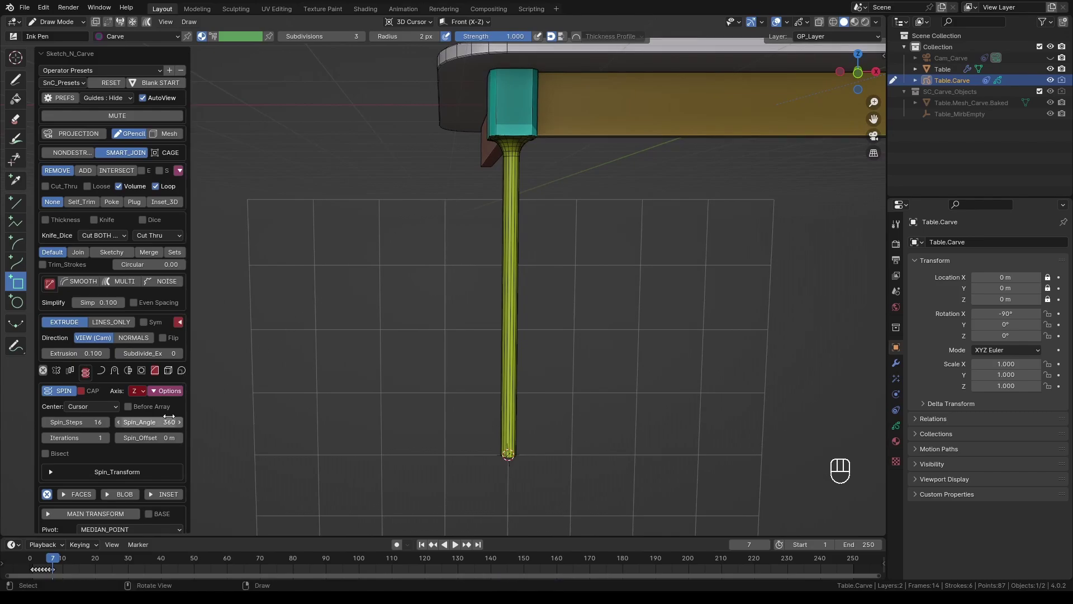
# - Offset the spin profile's Translate X to -0.03 under Spin_Transform
pyautogui.click(99, 471)
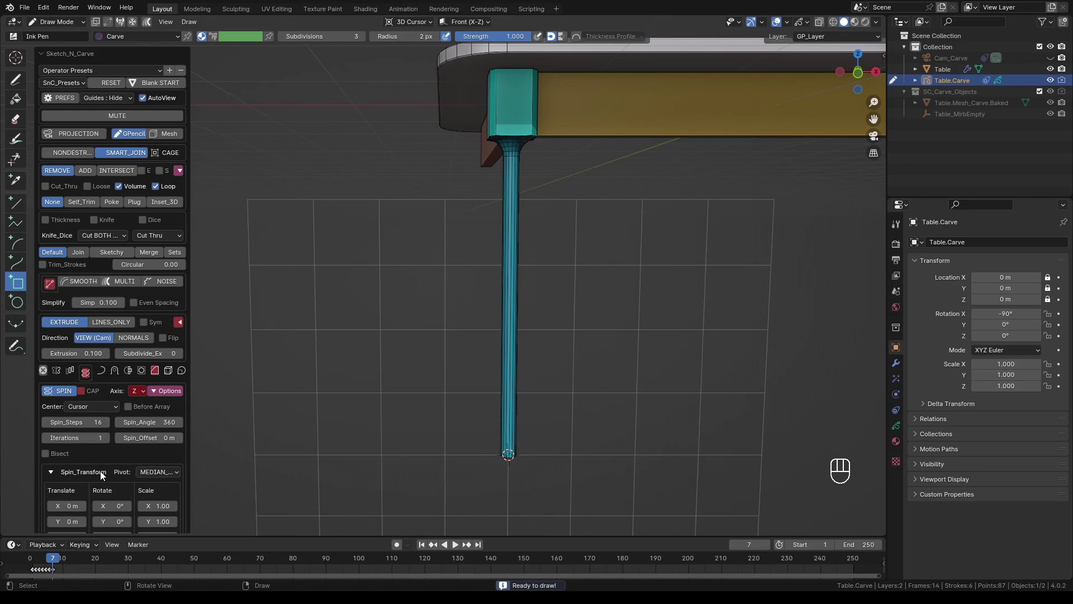
pyautogui.scroll(-3, 100, 471)
pyautogui.scroll(-1, 100, 469)
pyautogui.moveTo(59, 417); pyautogui.dragTo(52, 418)
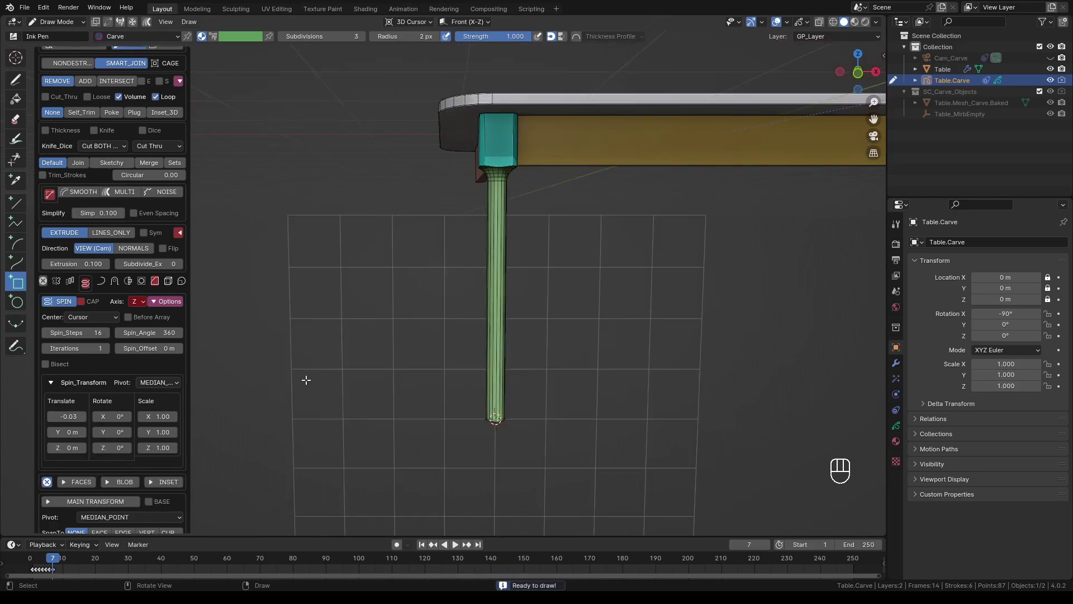
pyautogui.scroll(-2, 306, 380)
pyautogui.moveTo(343, 364)
pyautogui.mouseDown(button='middle')
pyautogui.moveTo(408, 377)
pyautogui.moveTo(342, 367)
pyautogui.mouseUp(button='middle')
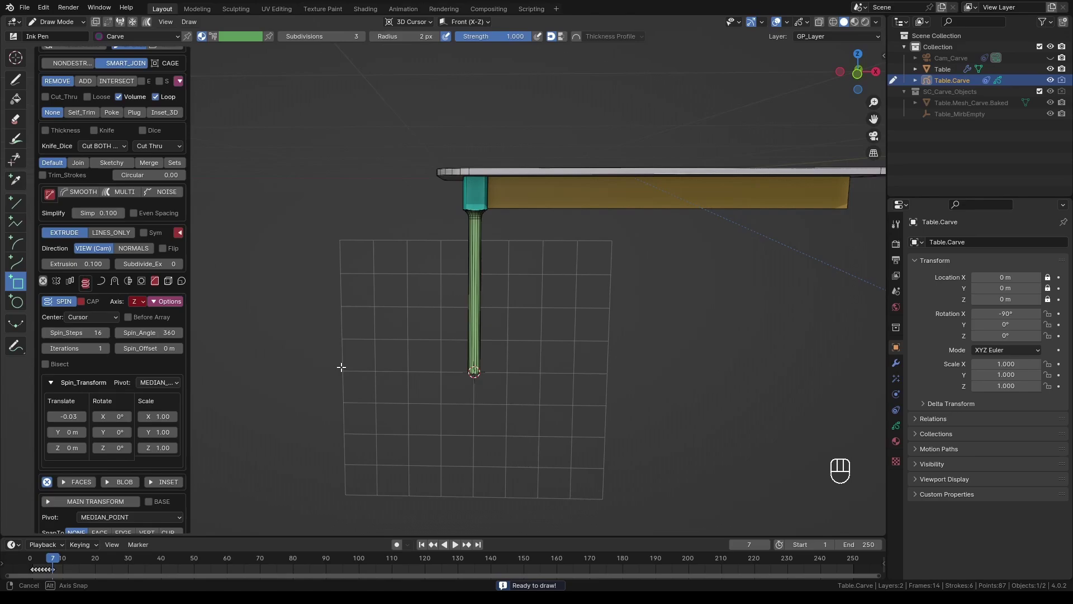
# - Nudge the spin offset, then enable MIRROR_BASE about the World centre for four legs
pyautogui.click(49, 415)
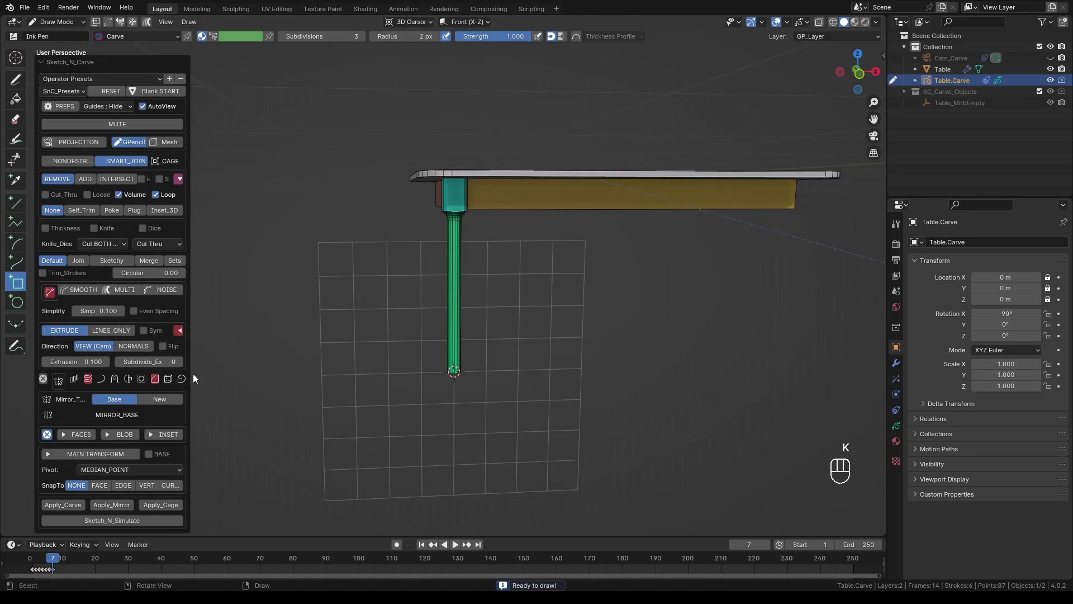
pyautogui.click(111, 414)
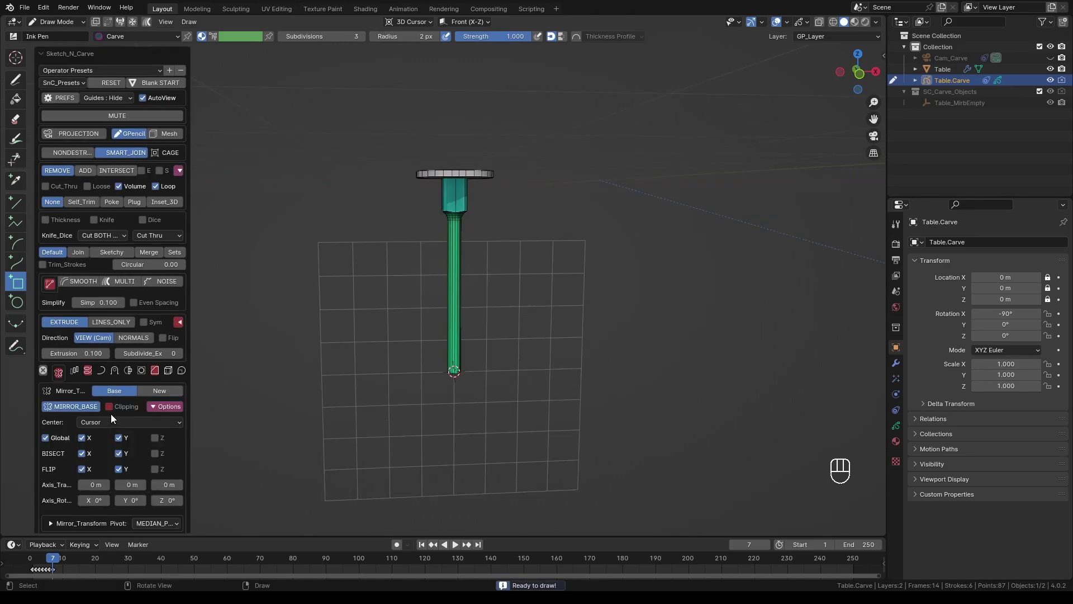
pyautogui.click(112, 423)
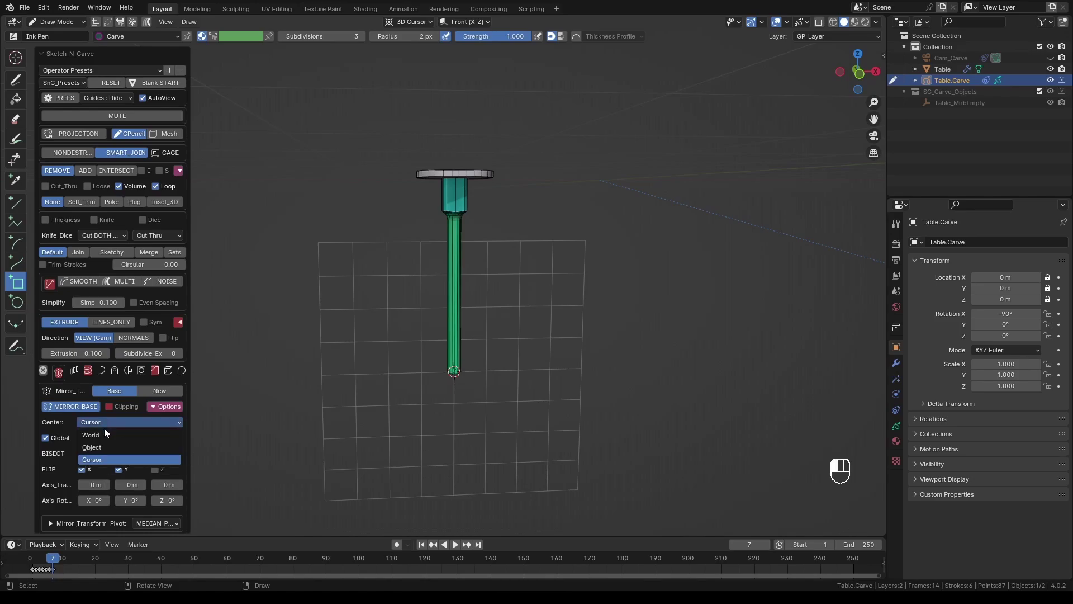
pyautogui.click(102, 434)
pyautogui.moveTo(251, 419); pyautogui.dragTo(570, 367, button='middle')
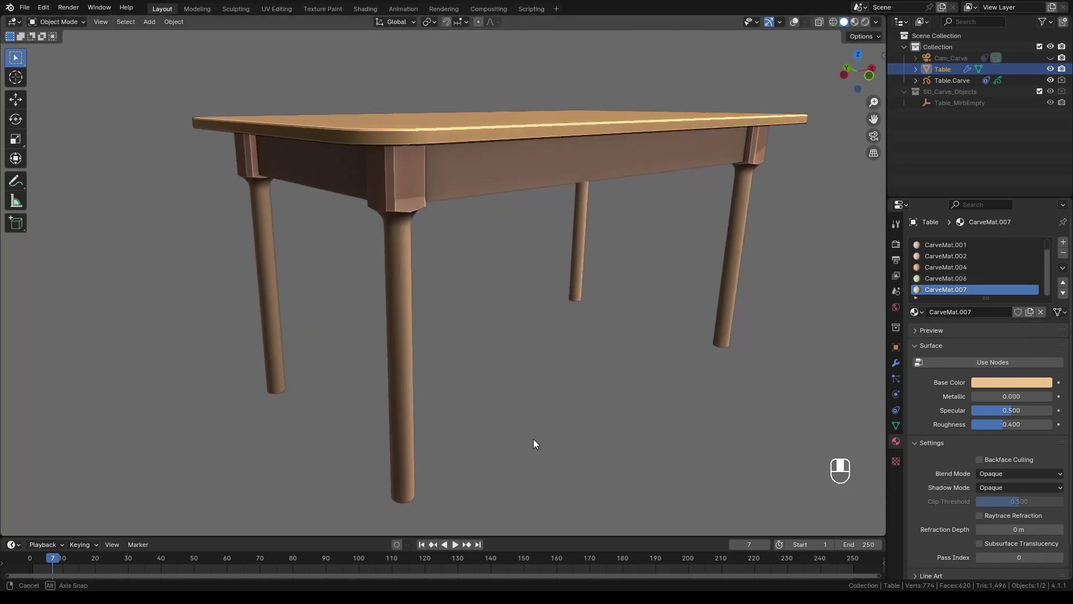
# - Orbit around the finished table to inspect its wood-toned materials
pyautogui.moveTo(533, 438)
pyautogui.mouseDown(button='middle')
pyautogui.moveTo(535, 400)
pyautogui.moveTo(443, 427)
pyautogui.moveTo(448, 463)
pyautogui.moveTo(495, 470)
pyautogui.moveTo(540, 439)
pyautogui.moveTo(547, 455)
pyautogui.mouseUp(button='middle')
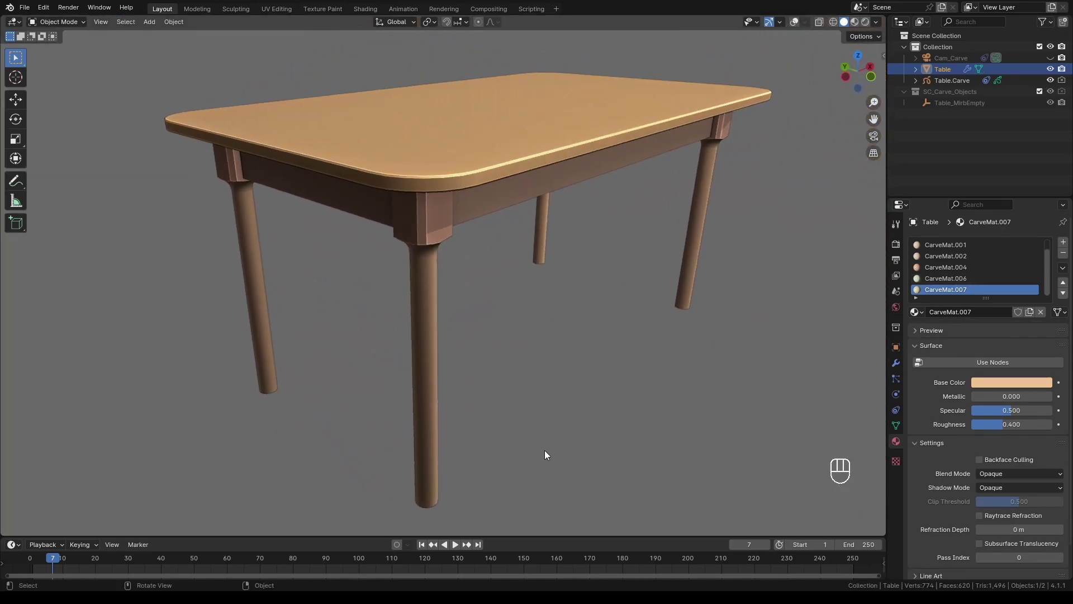